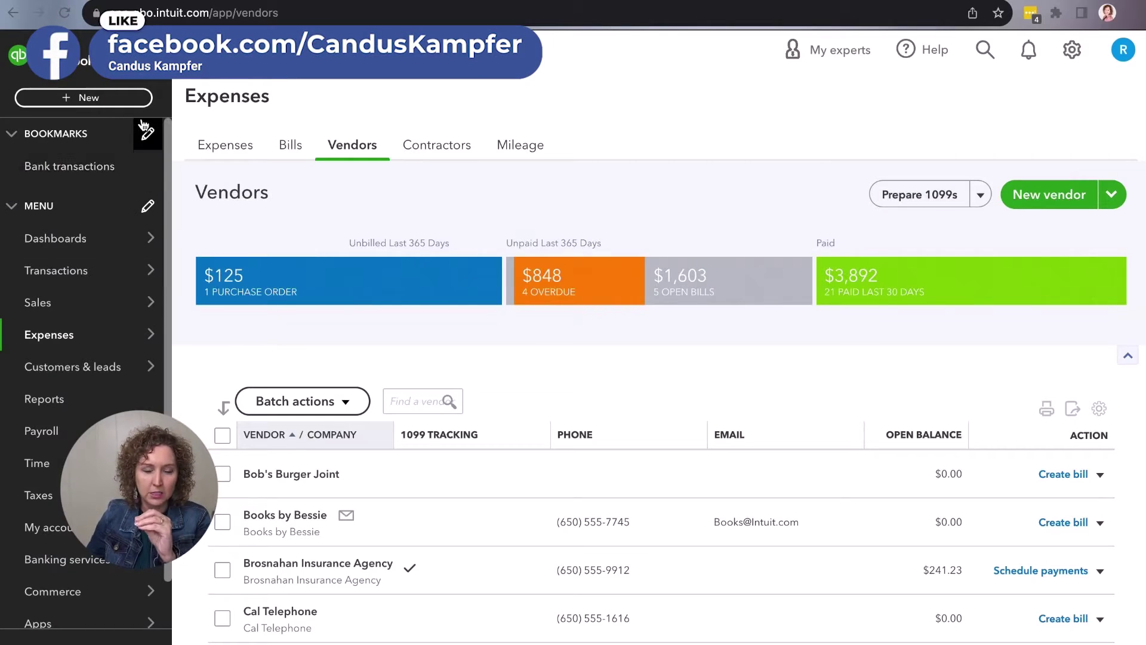
Step: Show the + New menu of creatable records, where Bill sits under Vendors
click(135, 105)
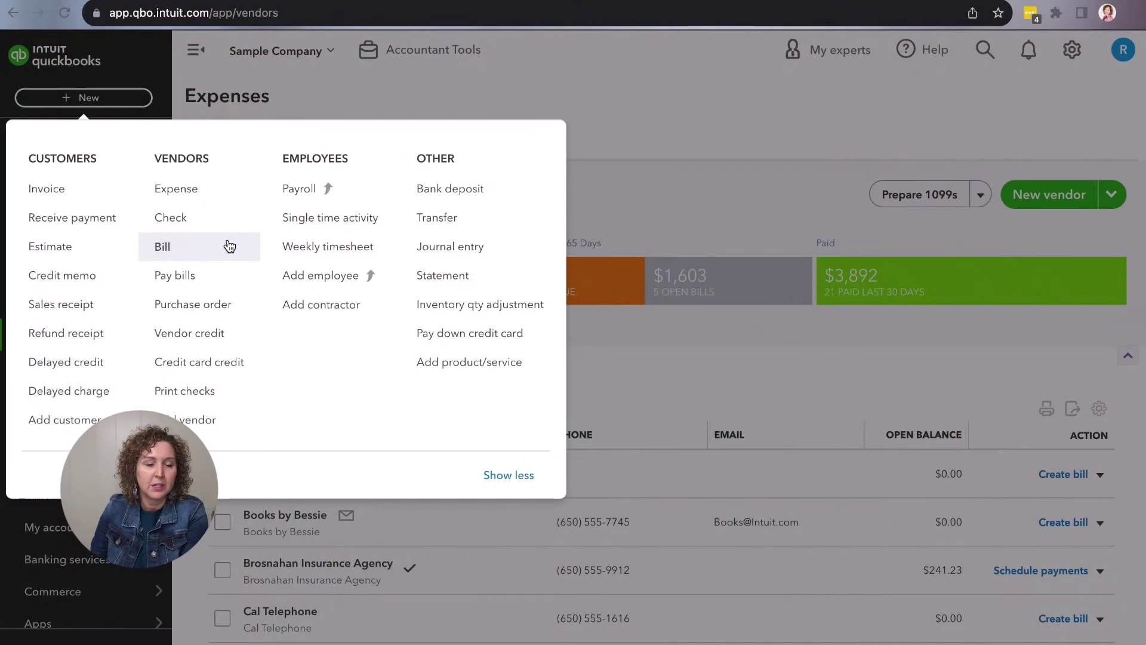
click(137, 101)
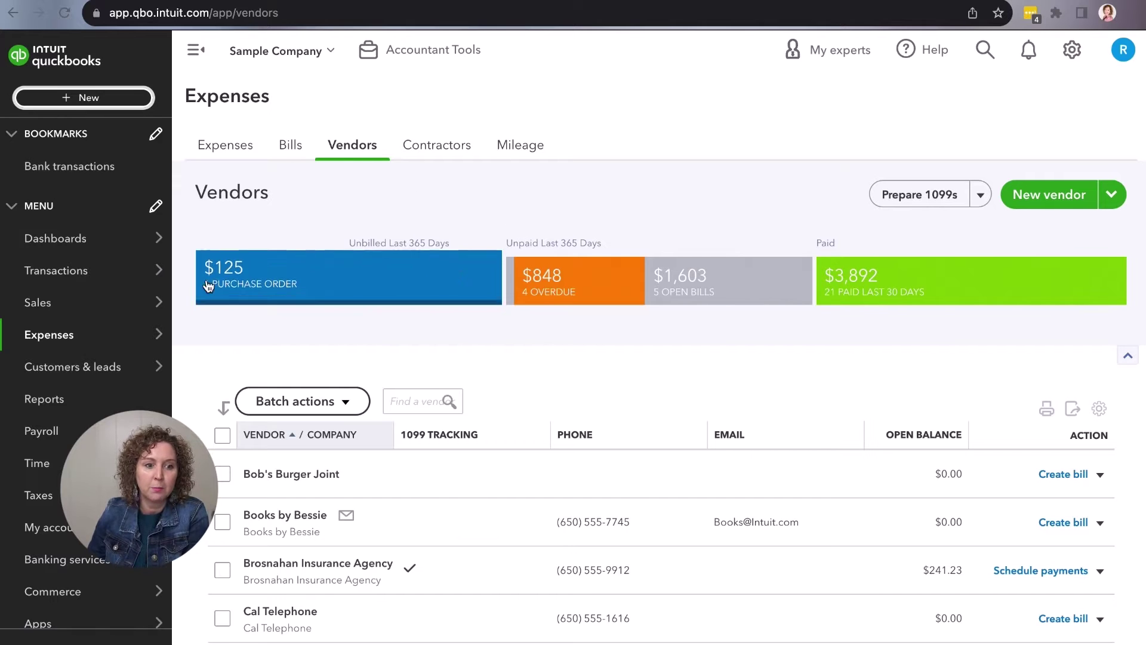
mouse_move(53, 344)
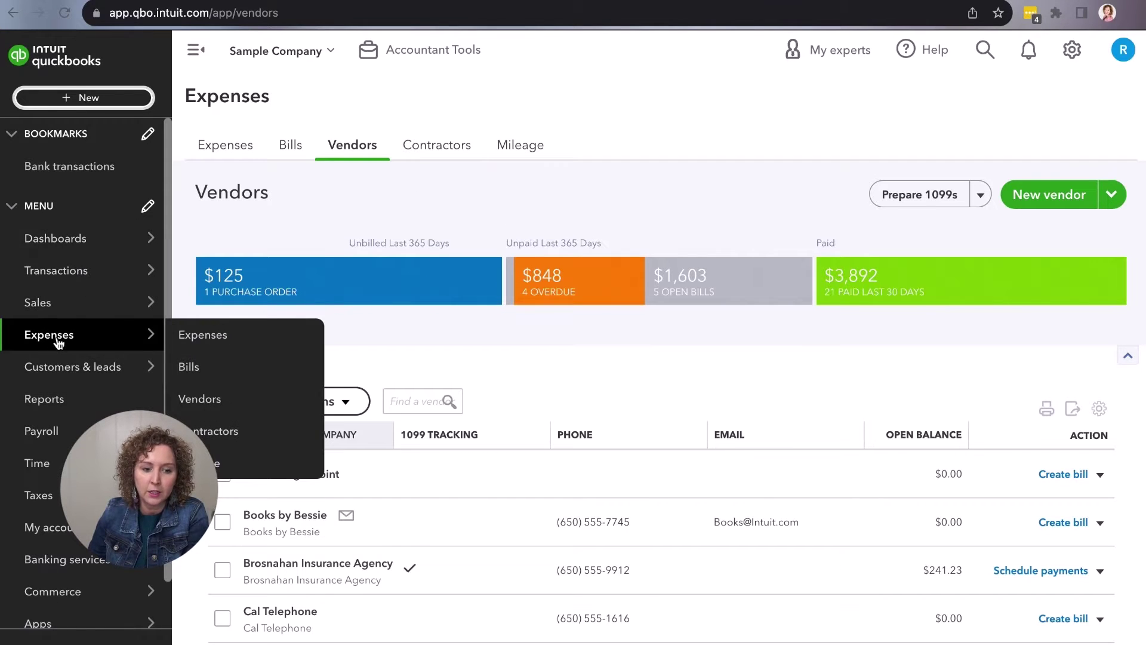
click(89, 98)
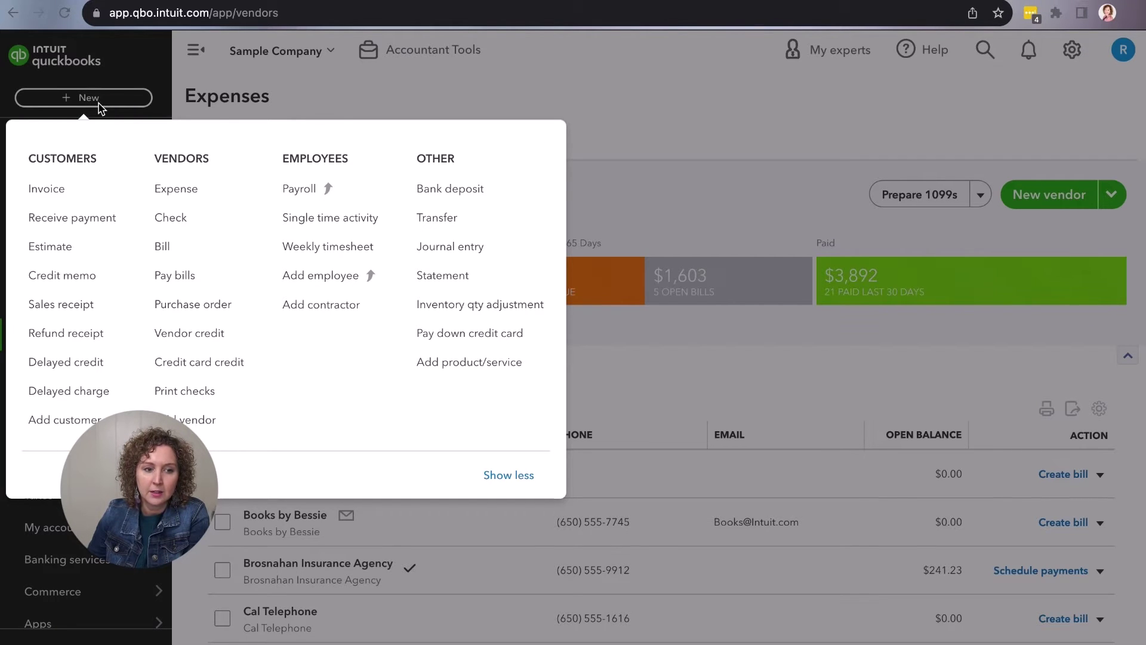
click(203, 262)
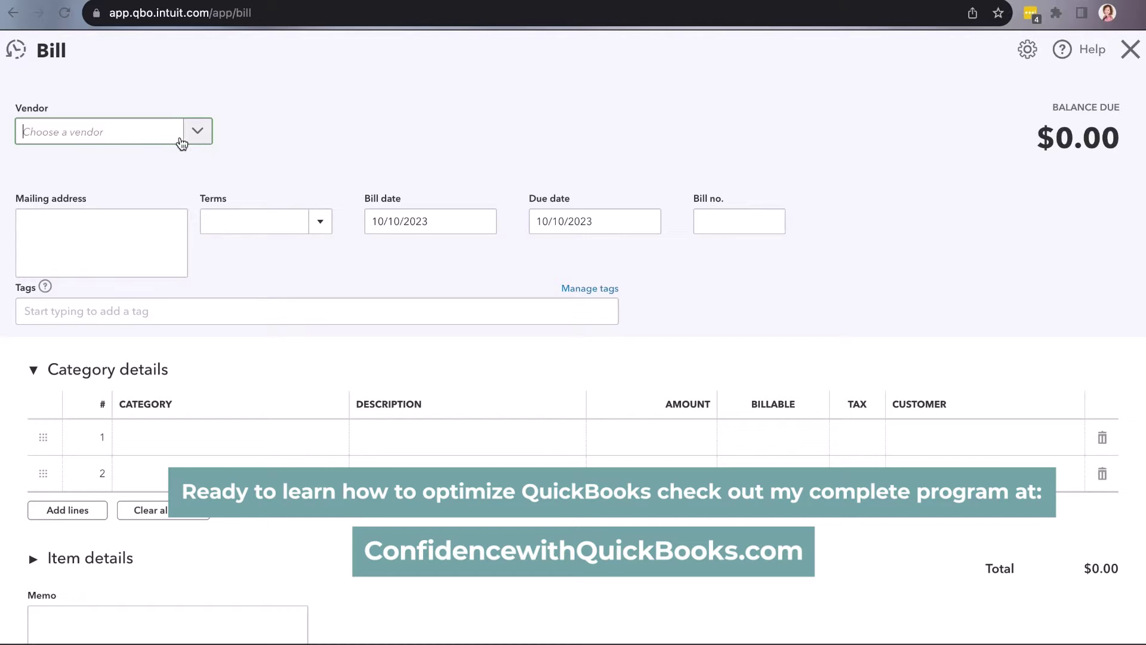
drag(48, 109, 11, 114)
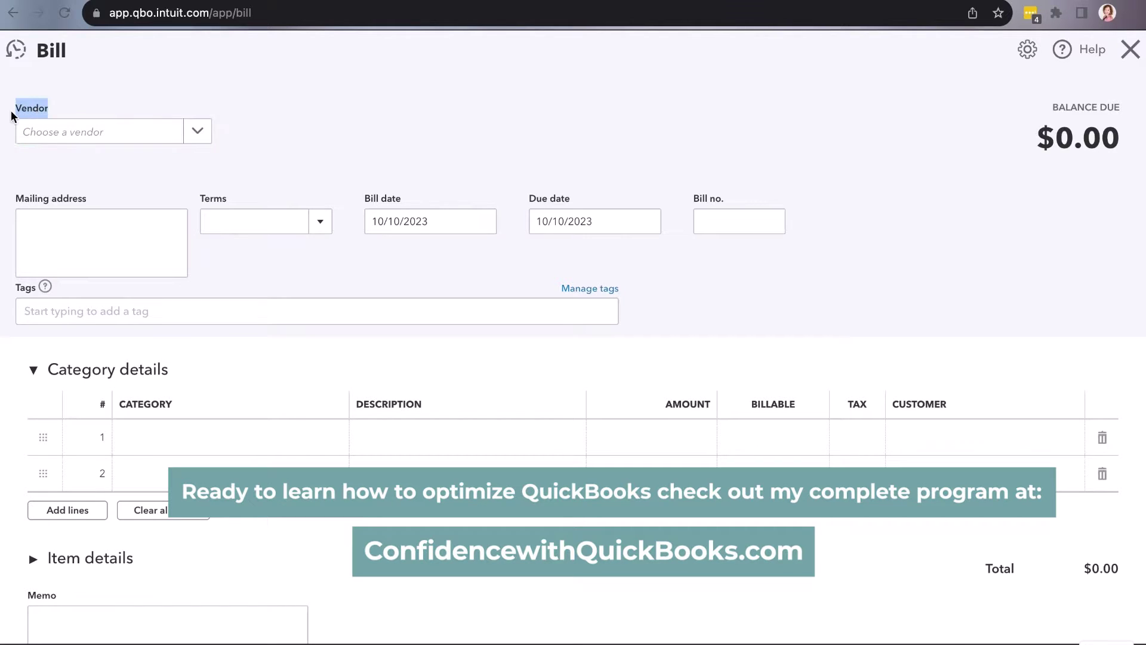
click(1130, 49)
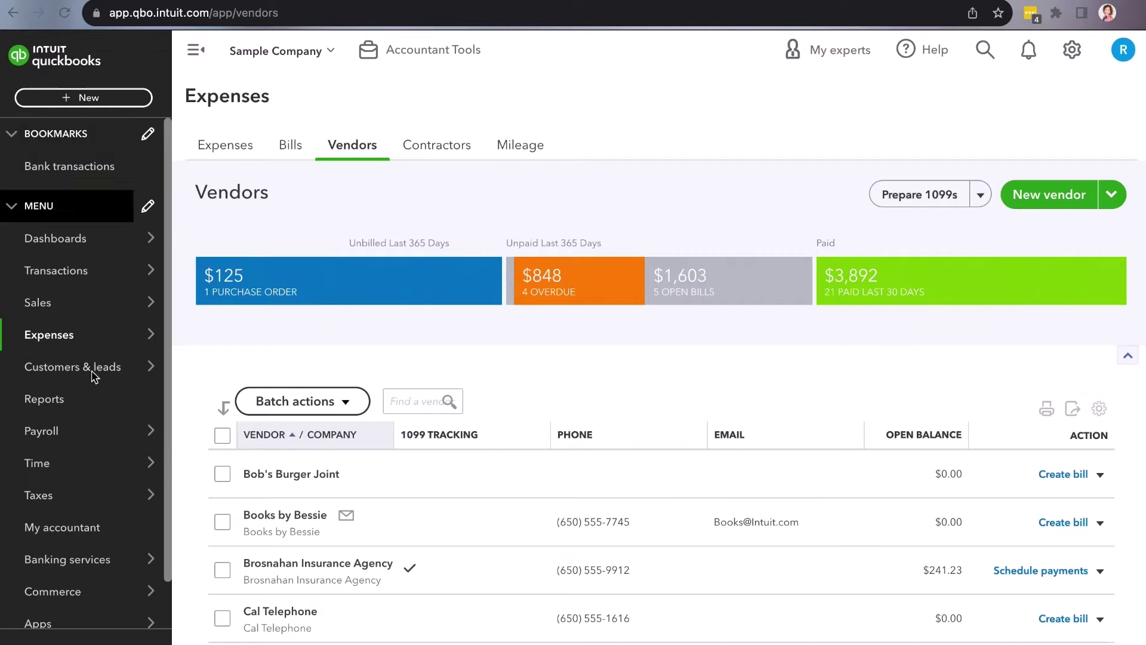
mouse_move(70, 335)
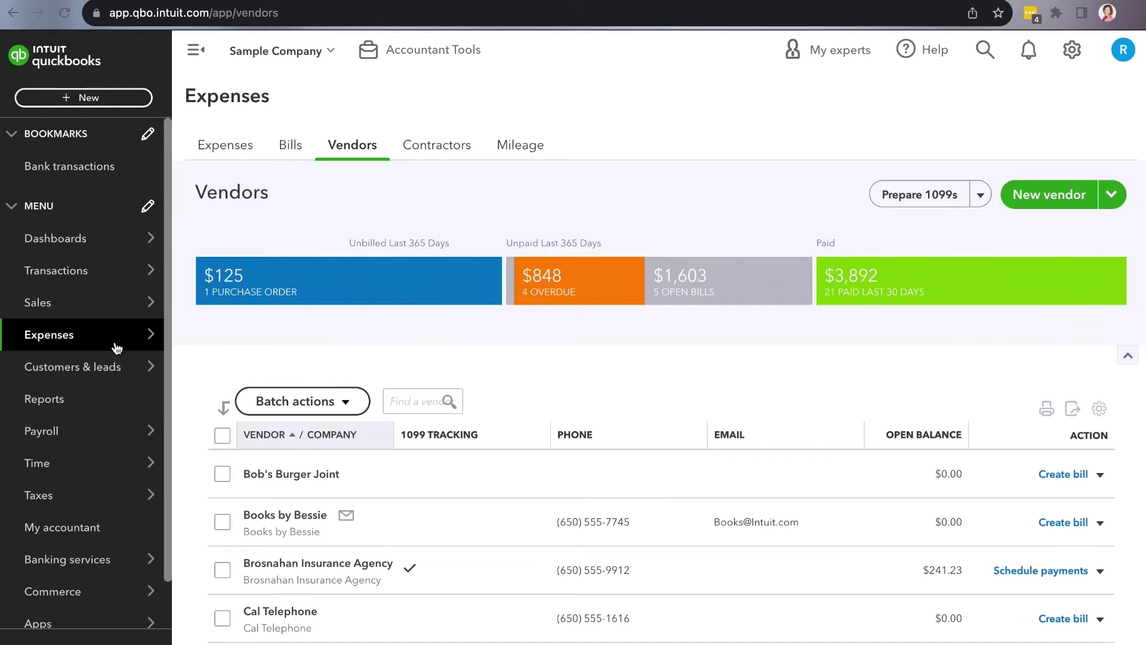
mouse_move(136, 312)
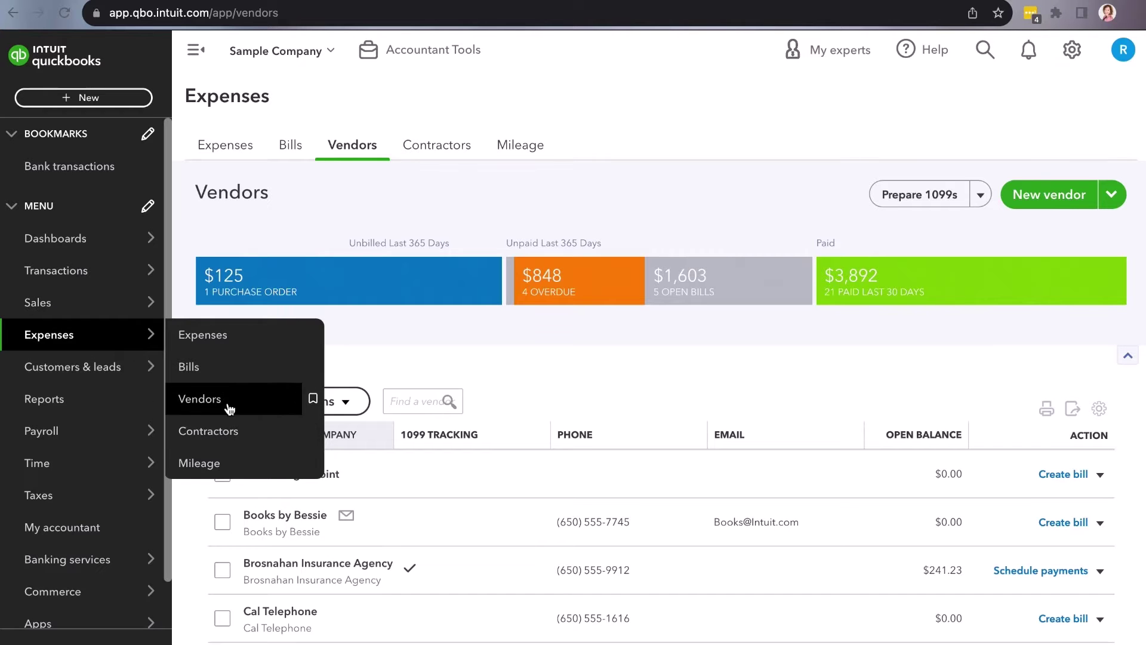
mouse_move(163, 228)
click(89, 97)
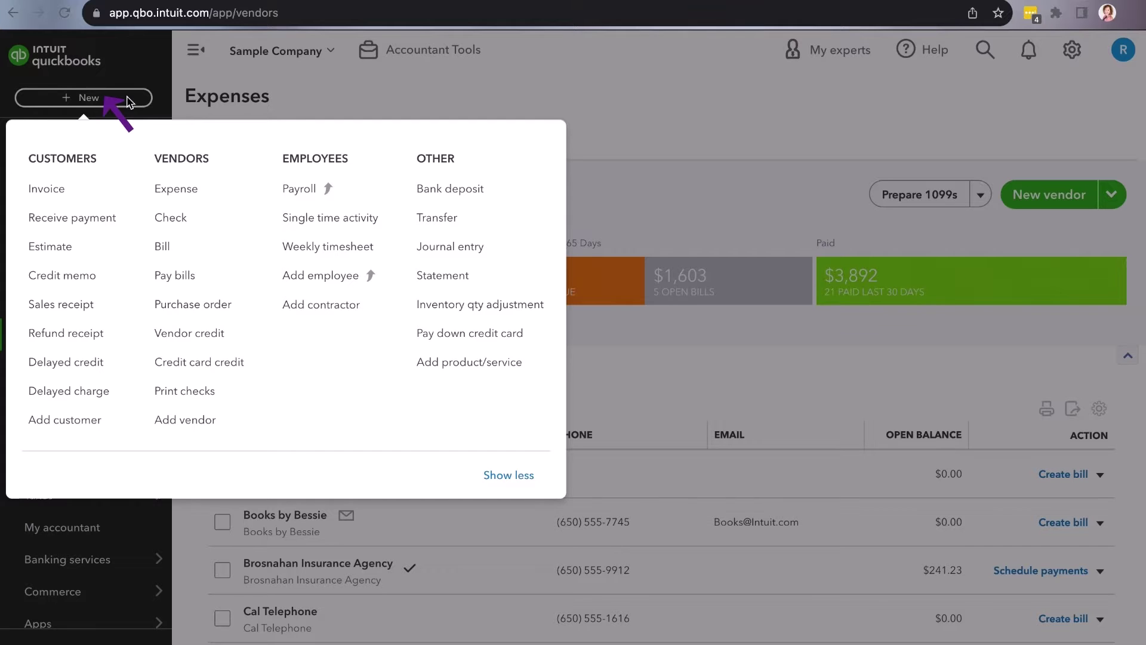
drag(161, 159, 206, 164)
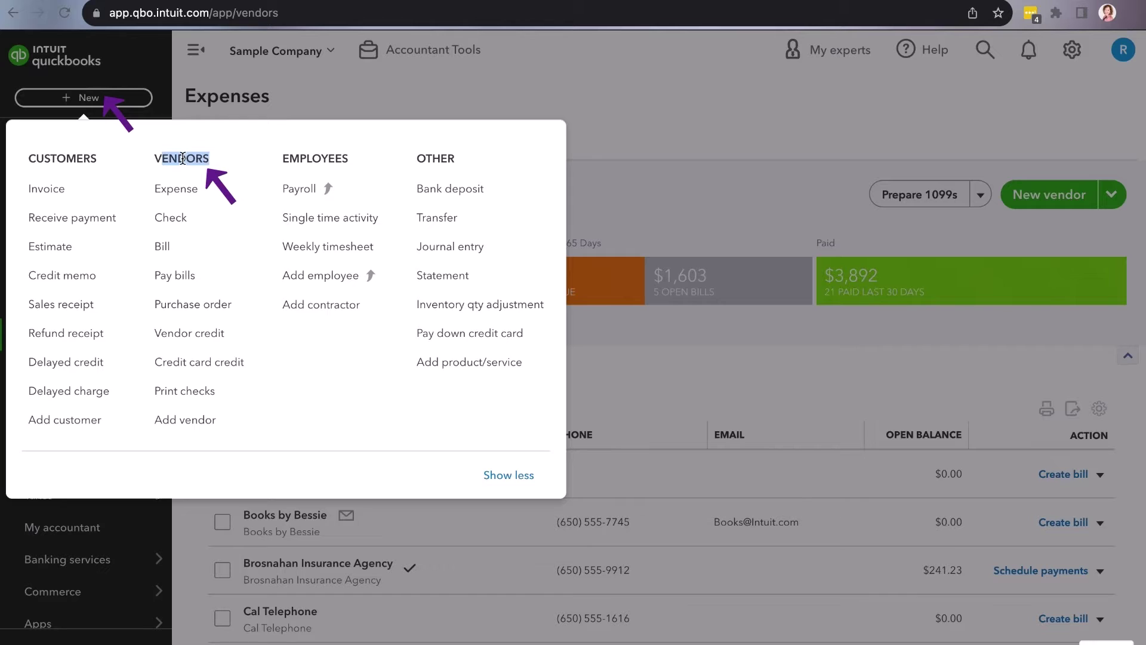
click(179, 248)
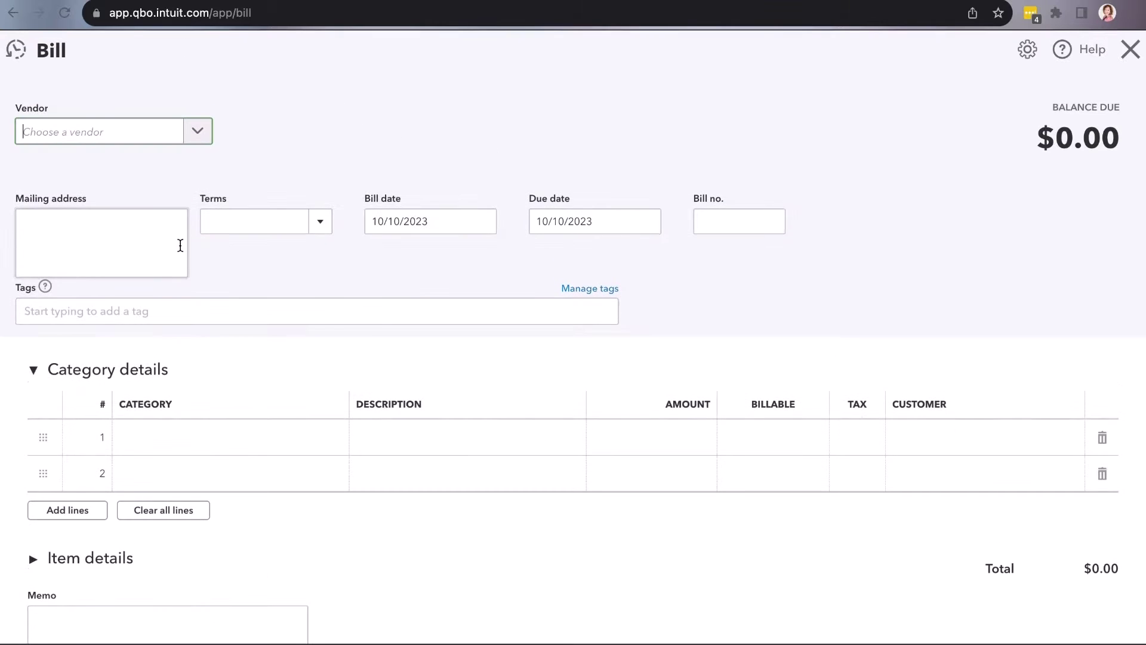
Step: Pick Cal Telephone as the vendor and look at the Terms choices without changing them
click(194, 133)
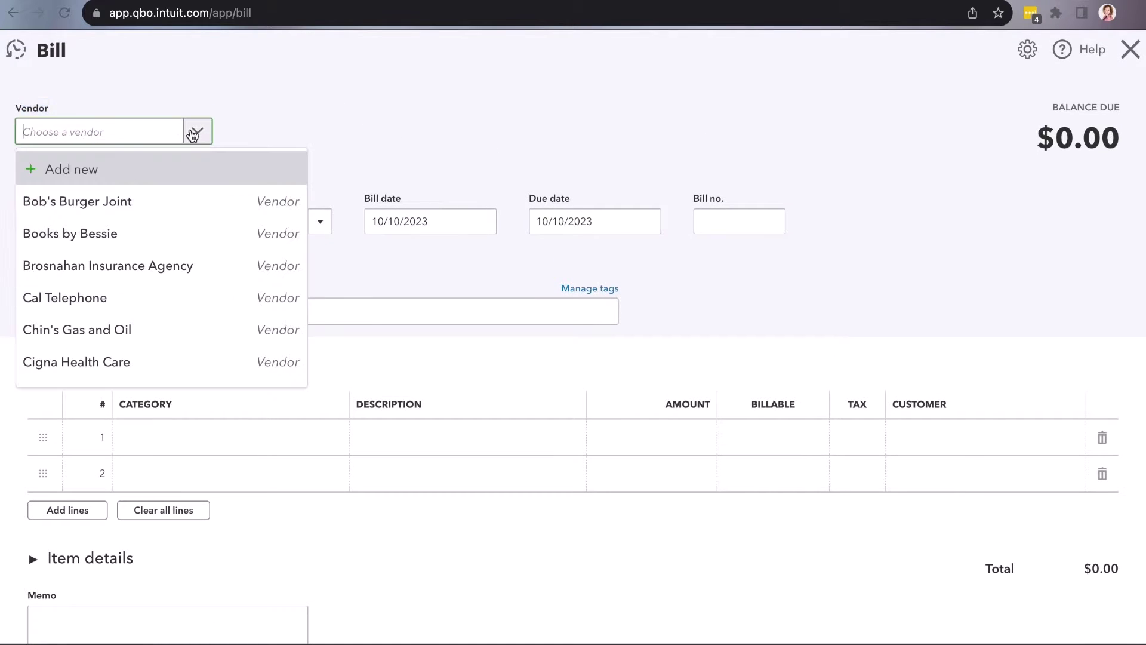
click(135, 307)
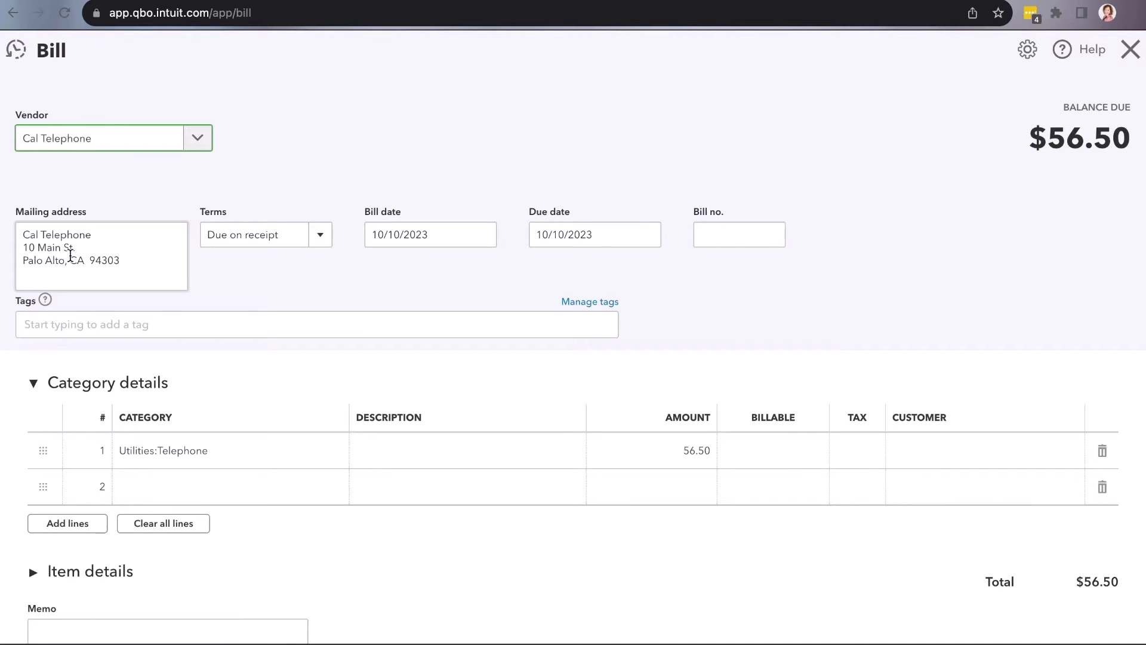
click(328, 248)
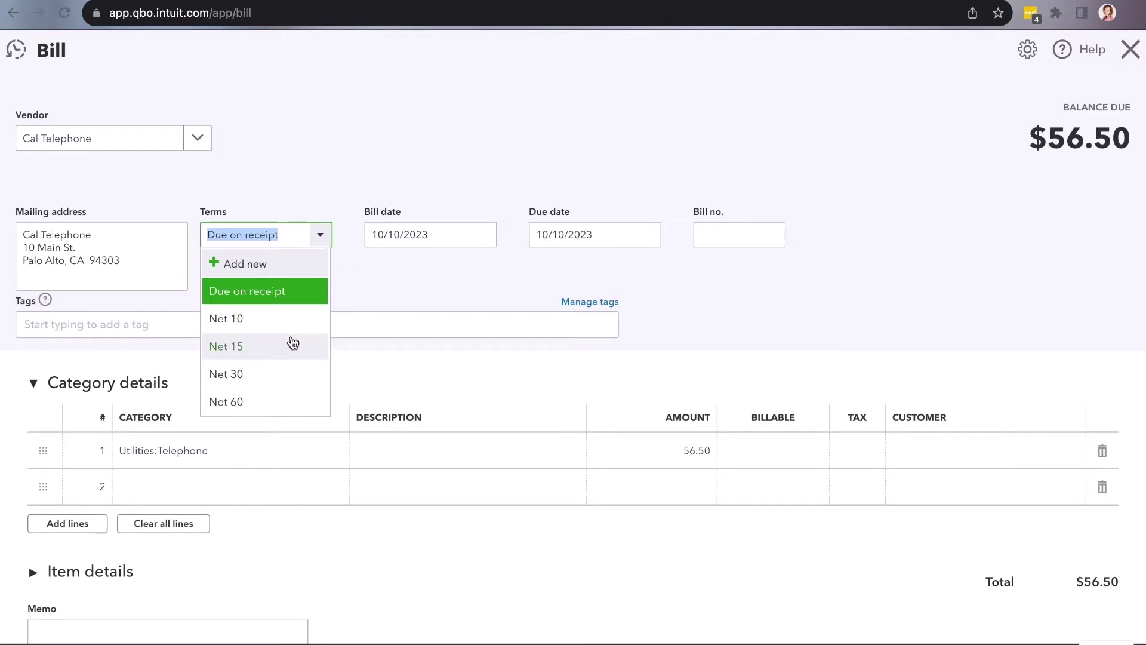
click(388, 281)
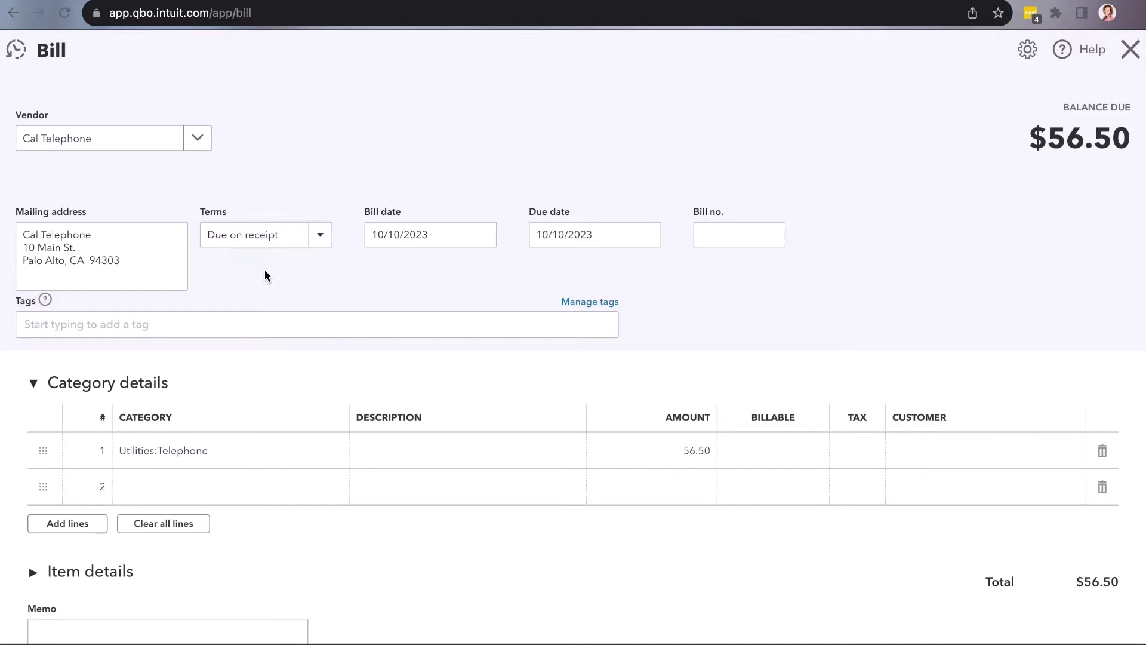
Step: Set the bill date to December 7, 2023 using the calendar
click(450, 233)
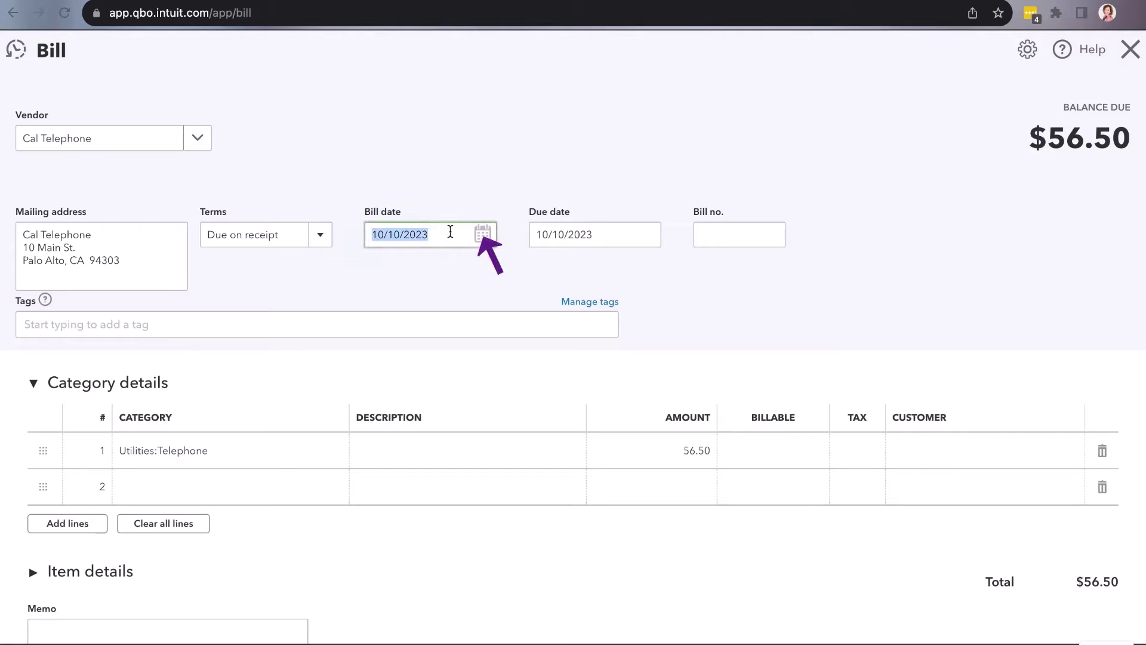
click(482, 234)
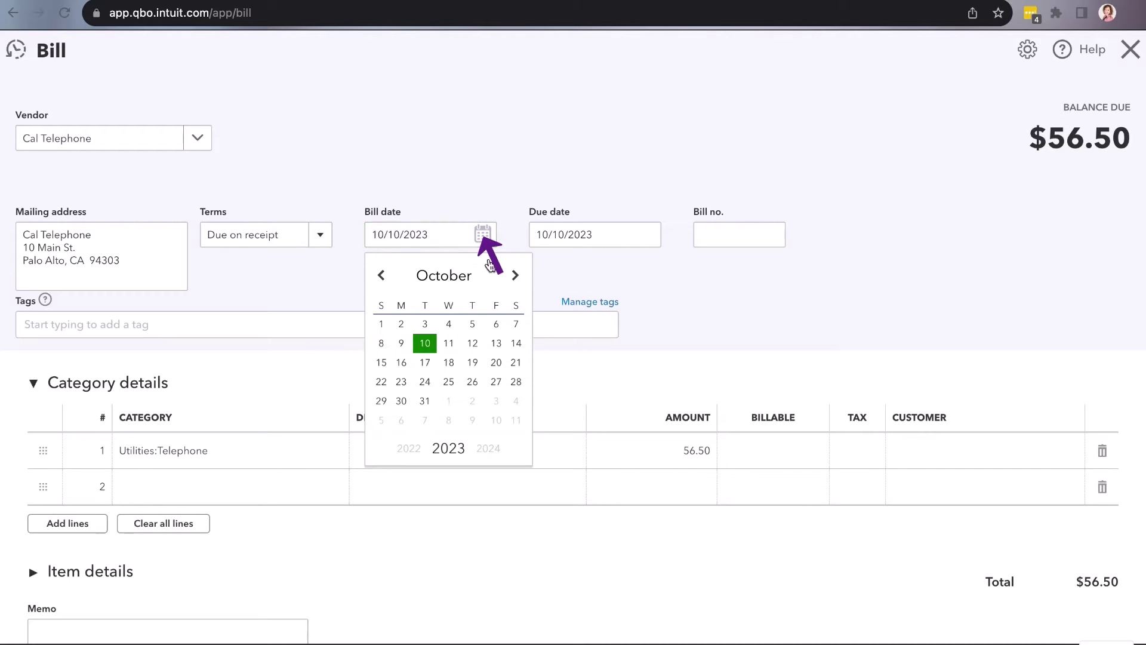
click(515, 275)
click(515, 275)
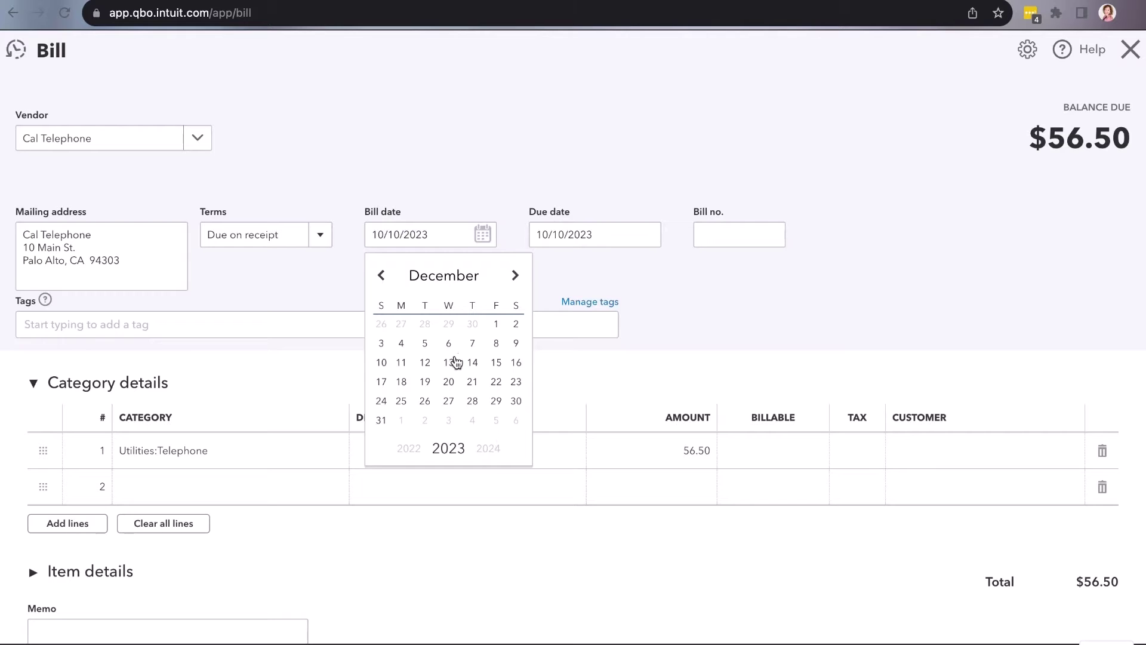
click(472, 345)
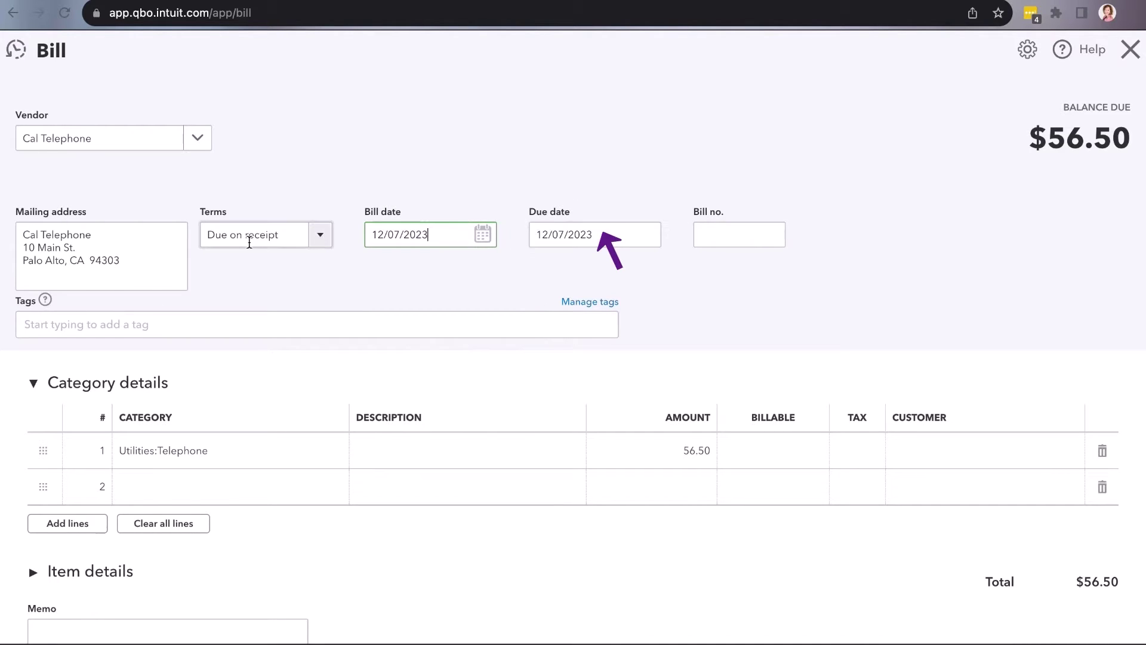
Step: Change the terms to Net 10 and move into the Bill no. field
click(321, 236)
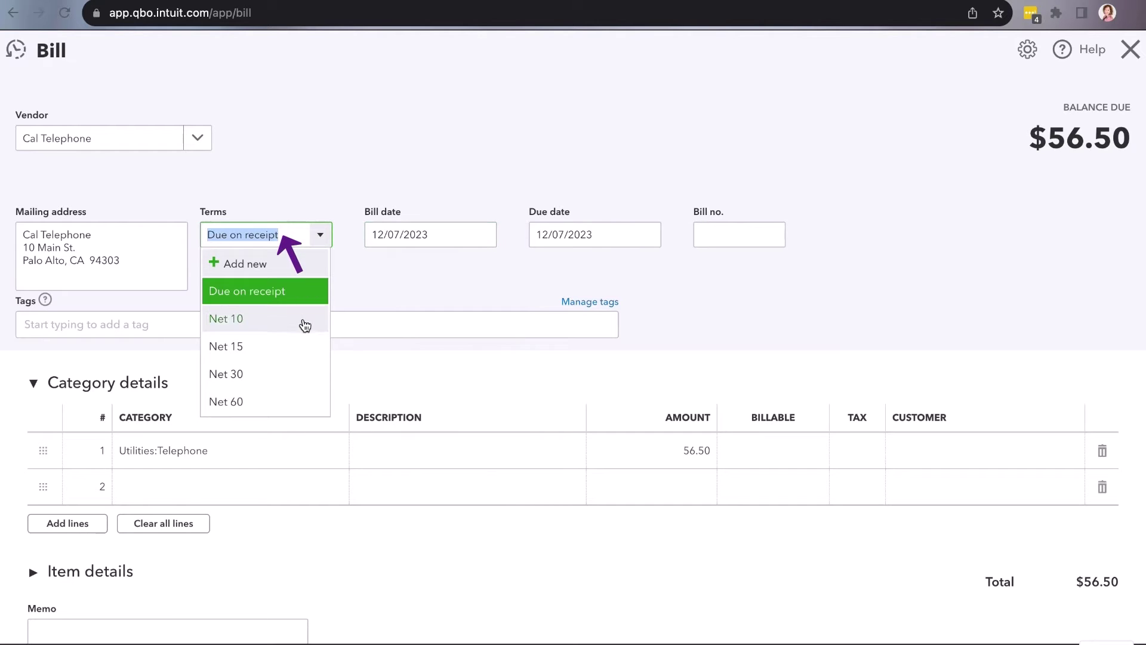
click(307, 322)
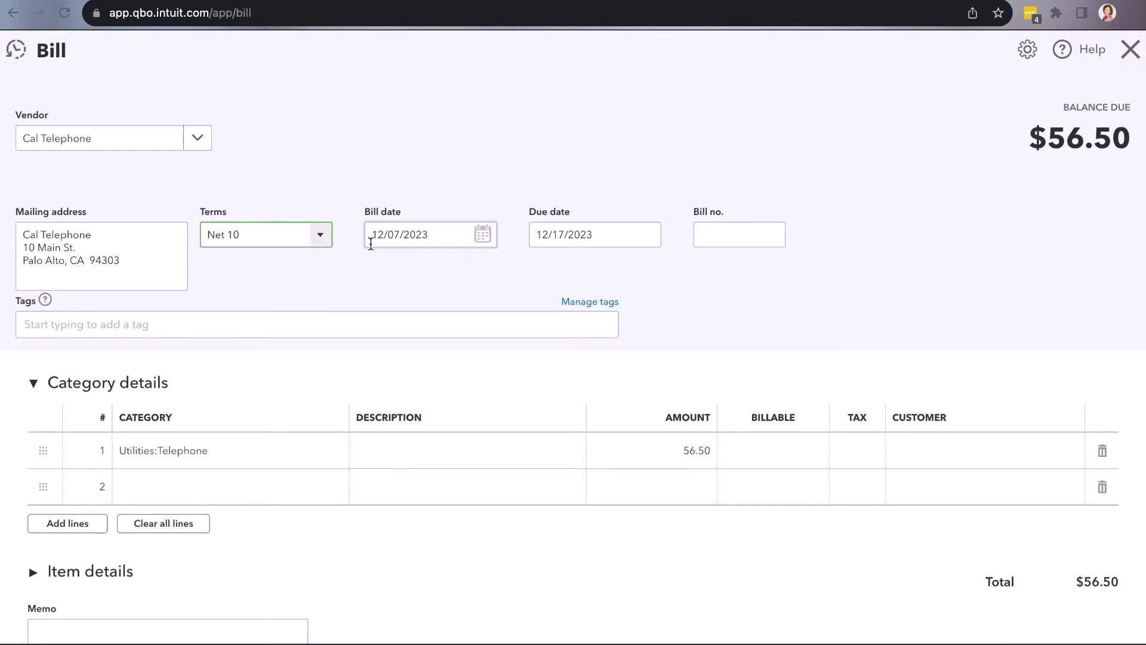
click(730, 235)
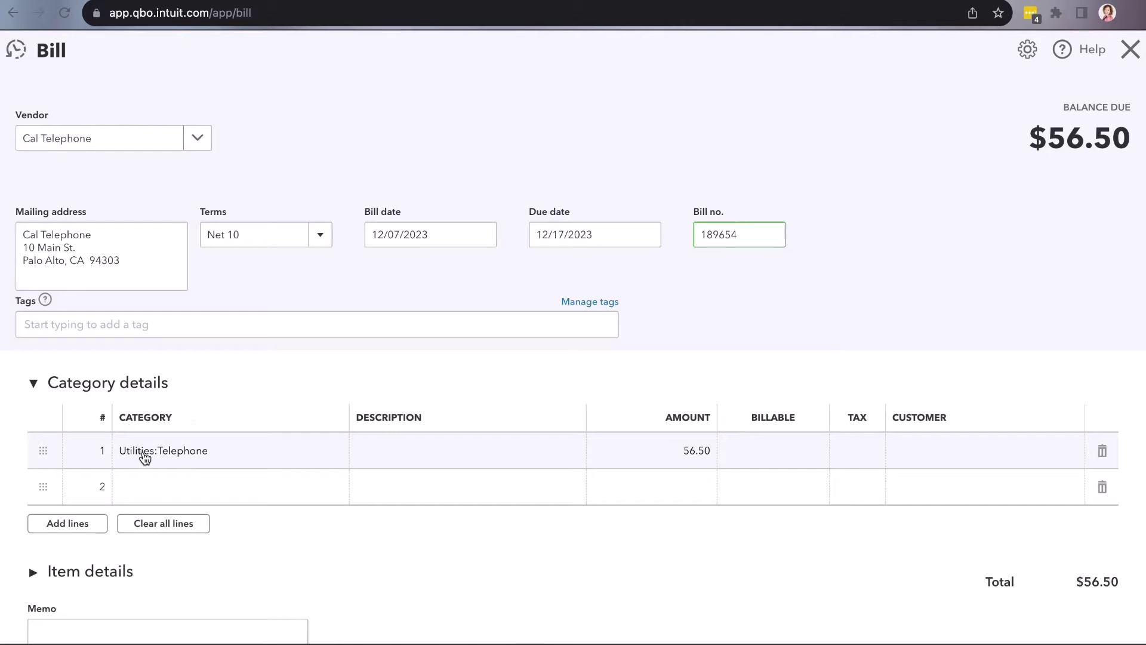
Step: Check line 1's Utilities:Telephone category, then collapse the Category details section
scroll(246, 428, down, 2)
click(217, 400)
click(337, 394)
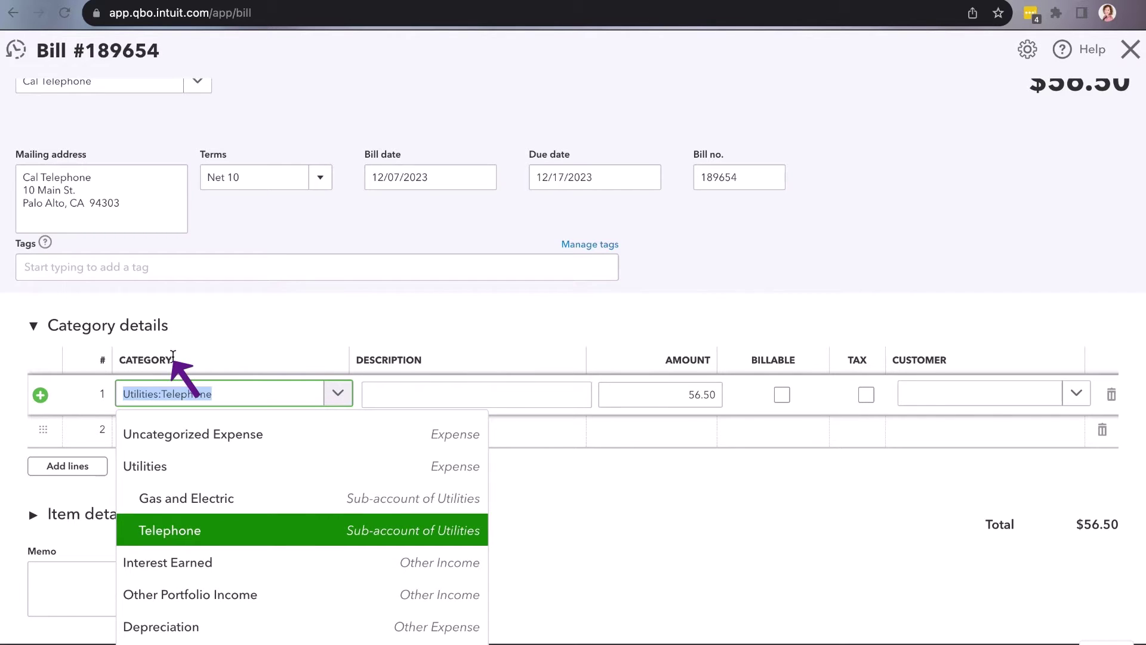
click(204, 329)
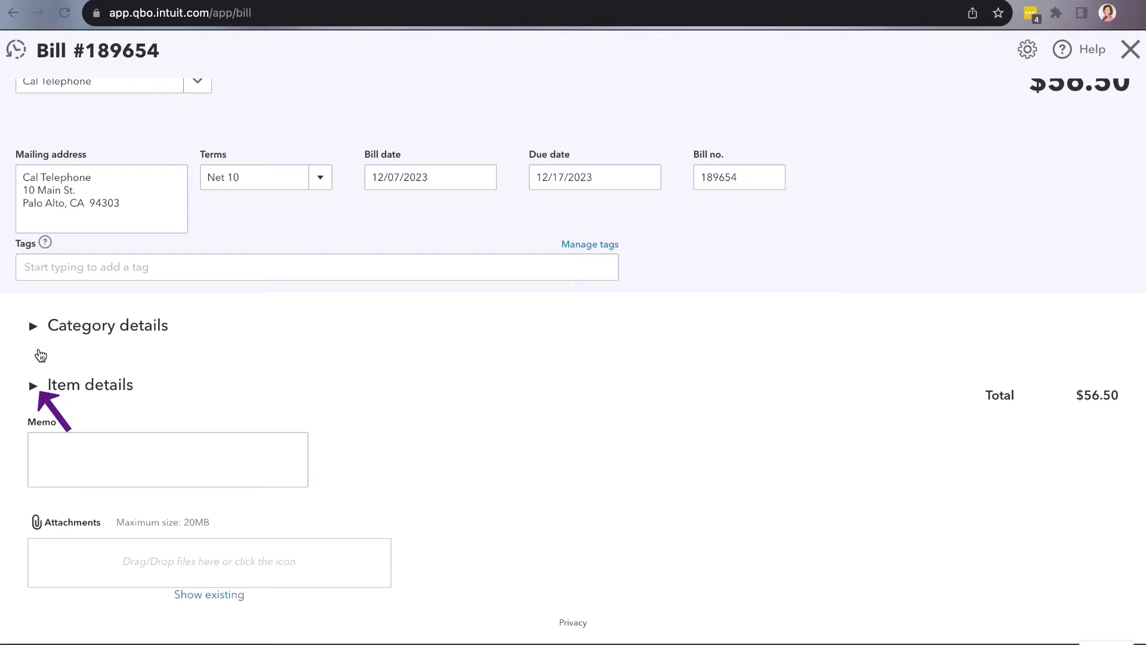
Step: Expand Item details, view its product/service list, then re-expand Category details
click(36, 385)
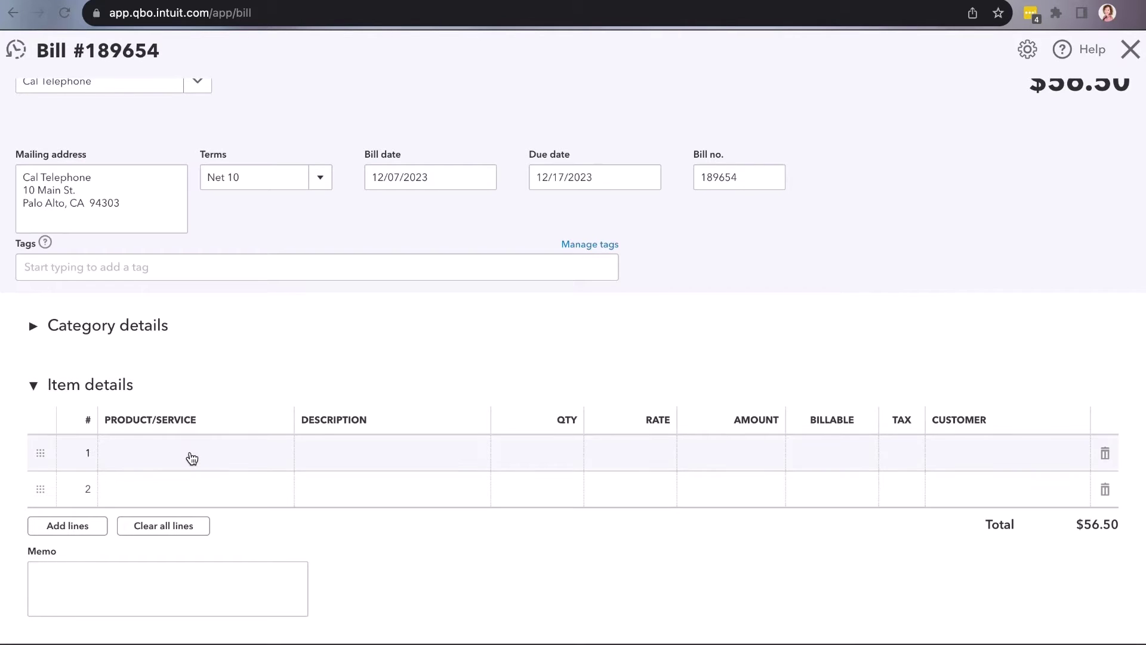
click(192, 458)
click(277, 455)
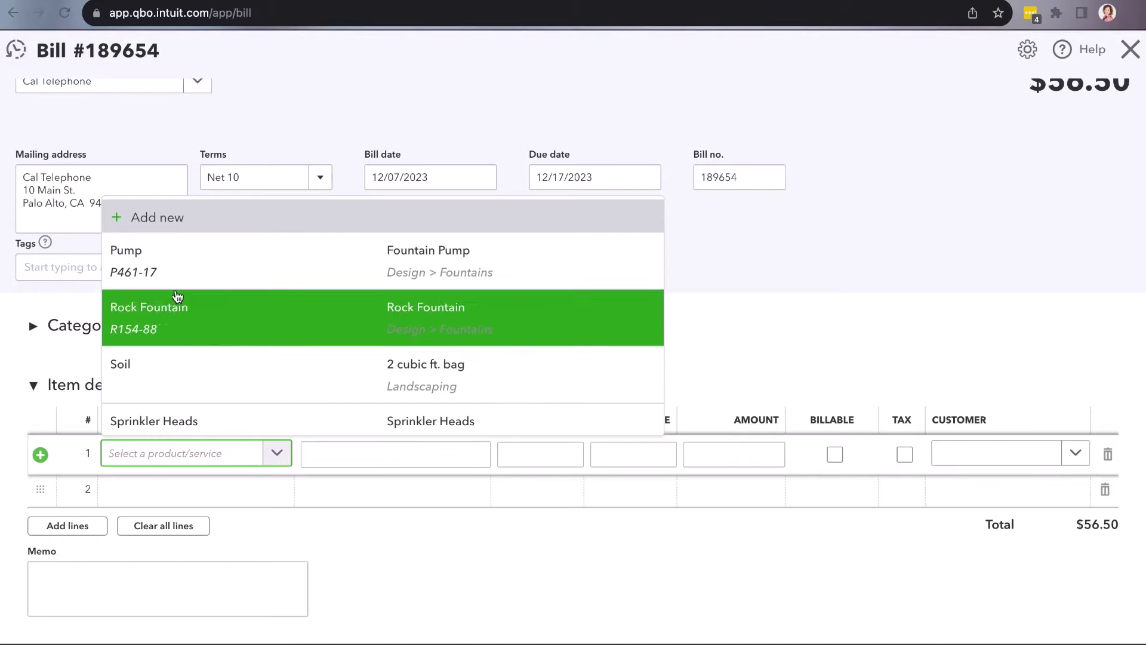
click(716, 334)
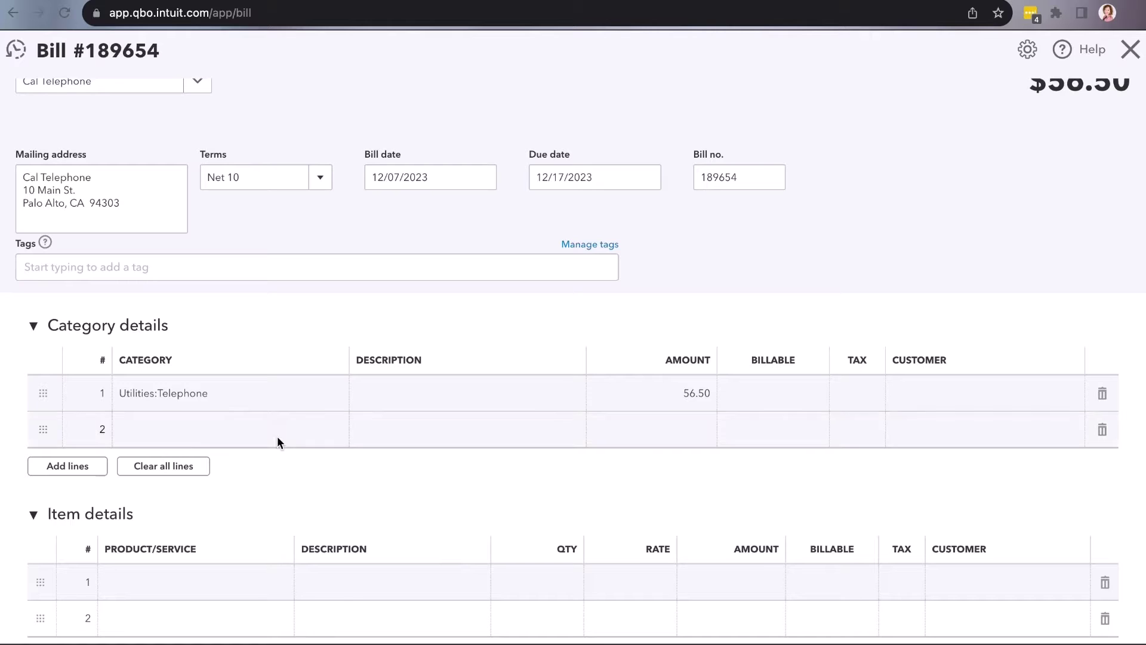
click(156, 398)
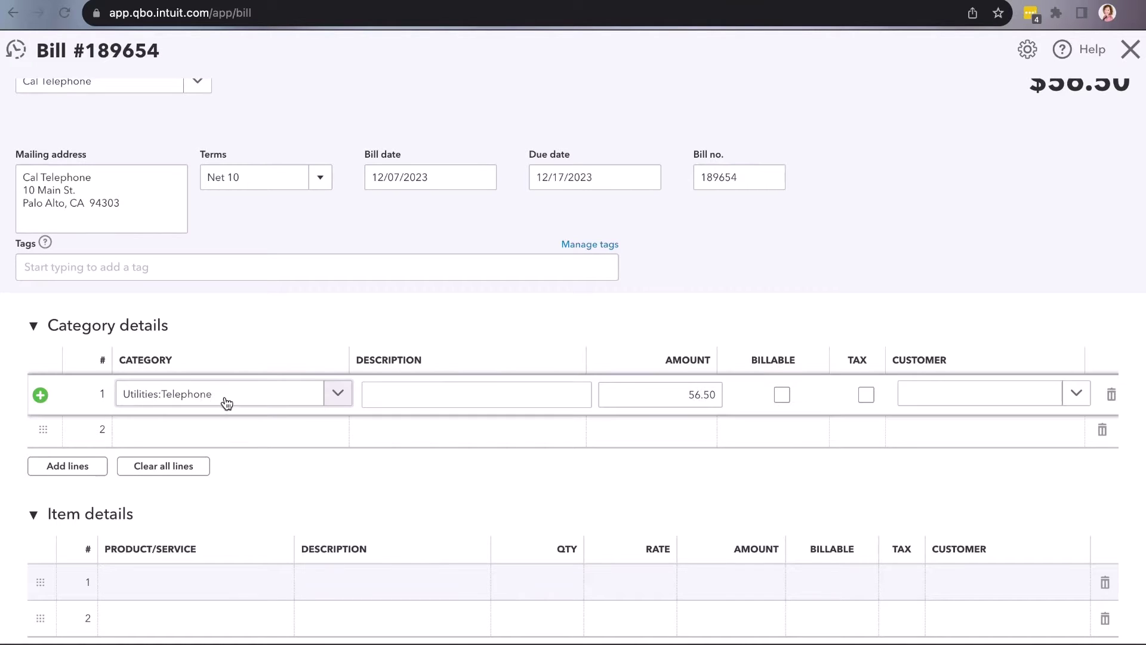
click(272, 402)
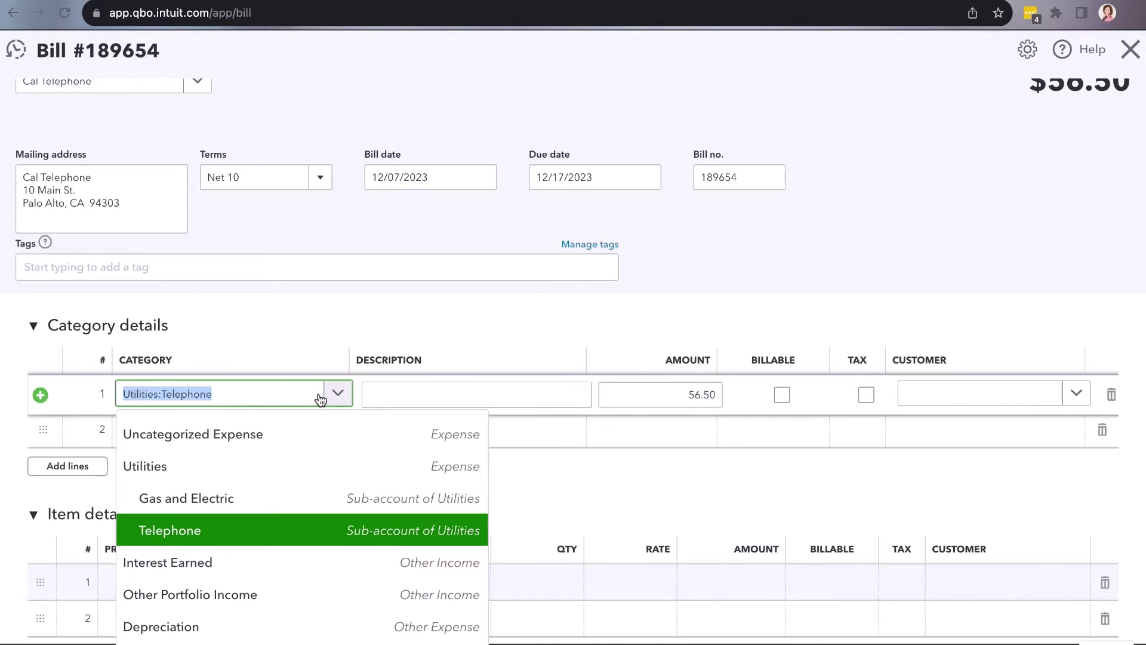
scroll(290, 350, up, 1)
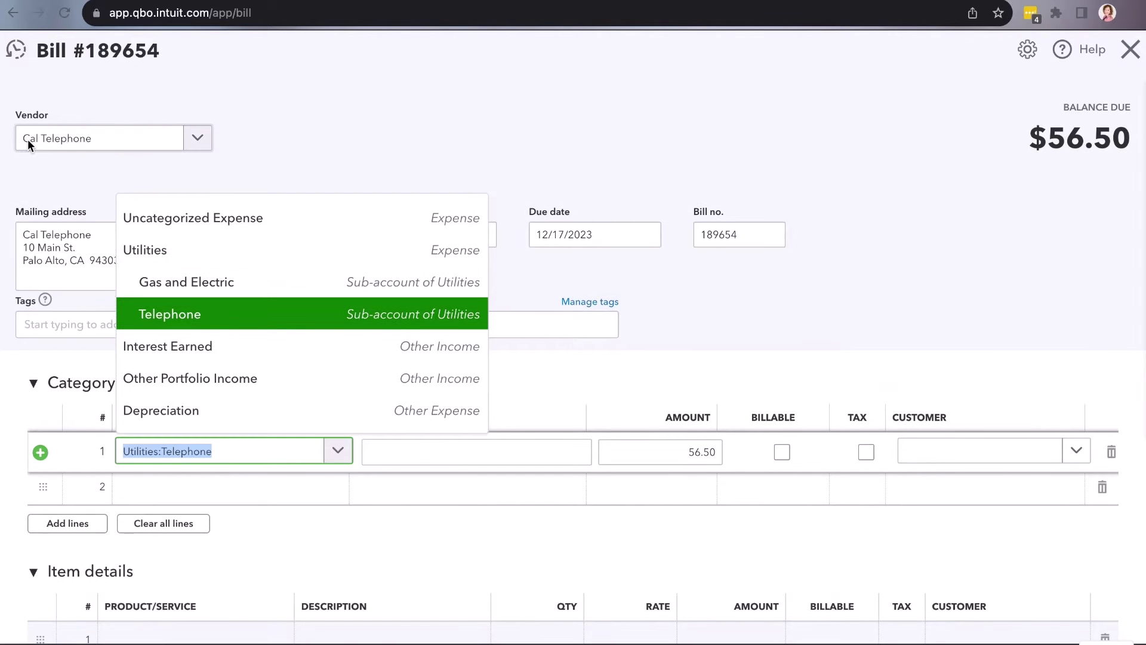
click(316, 149)
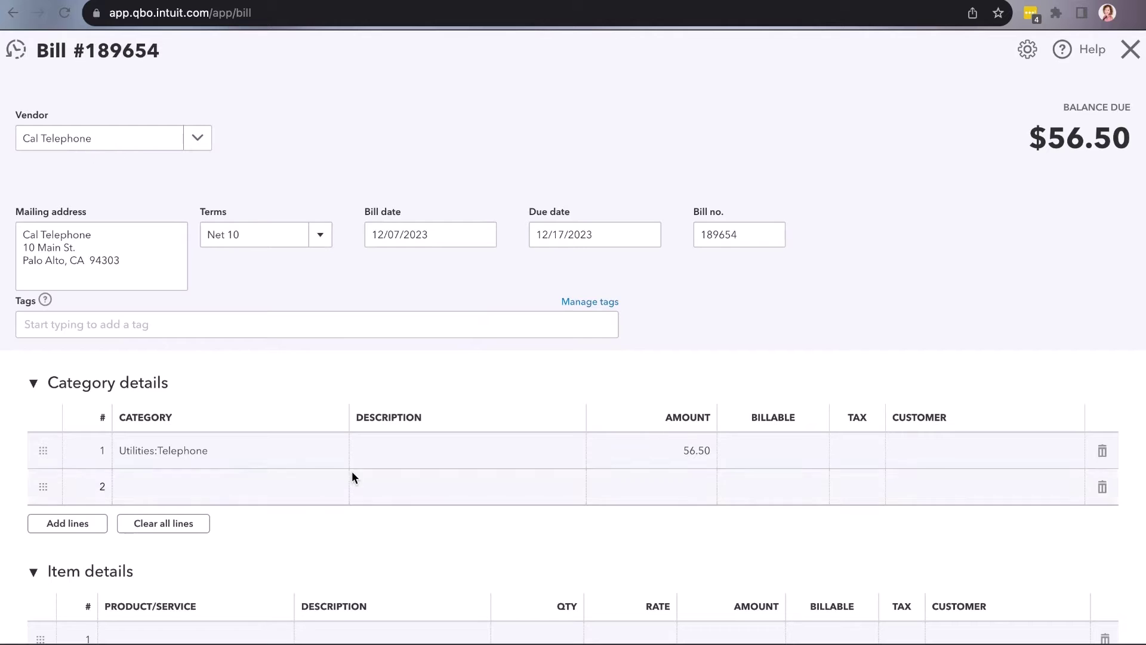
click(333, 452)
click(337, 454)
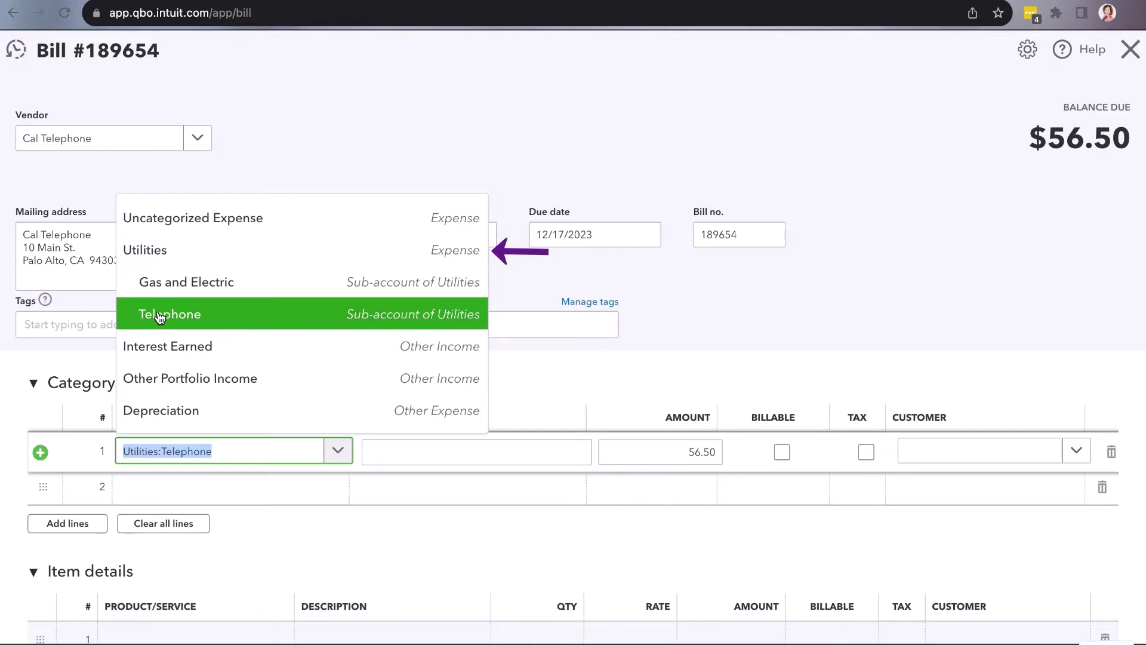
click(197, 317)
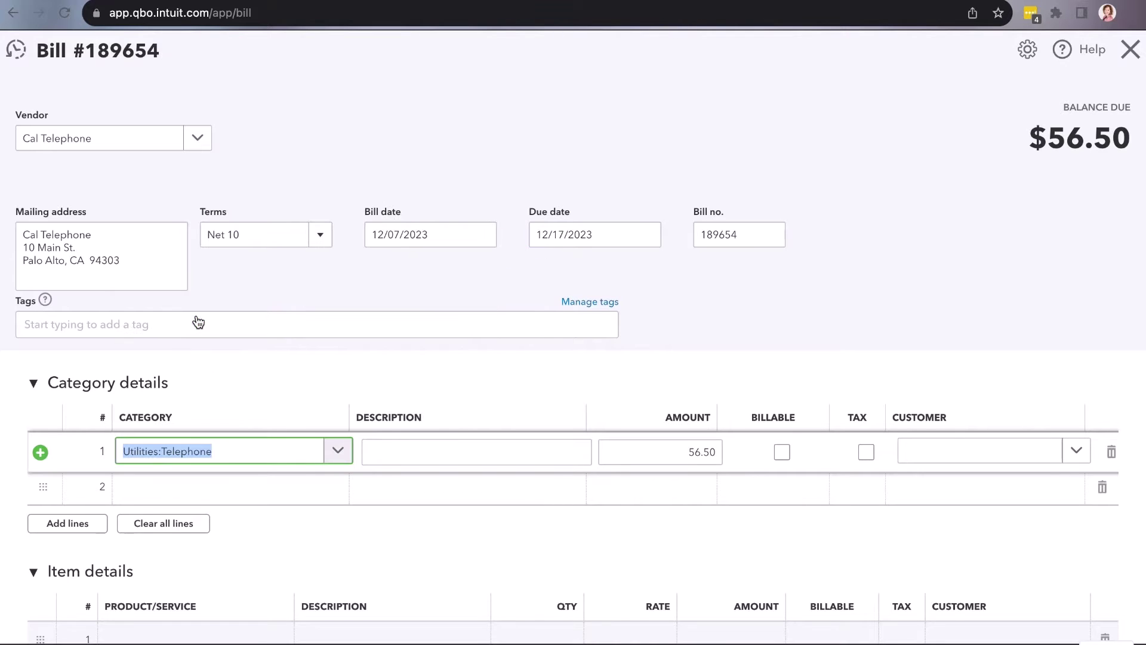
click(663, 452)
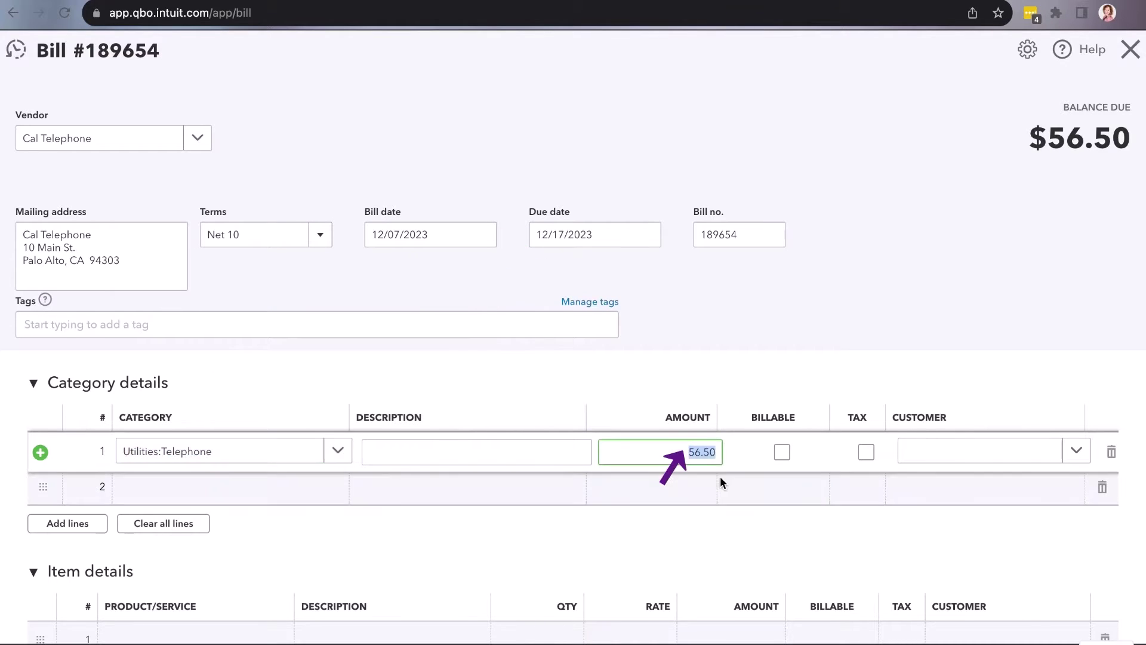
click(545, 448)
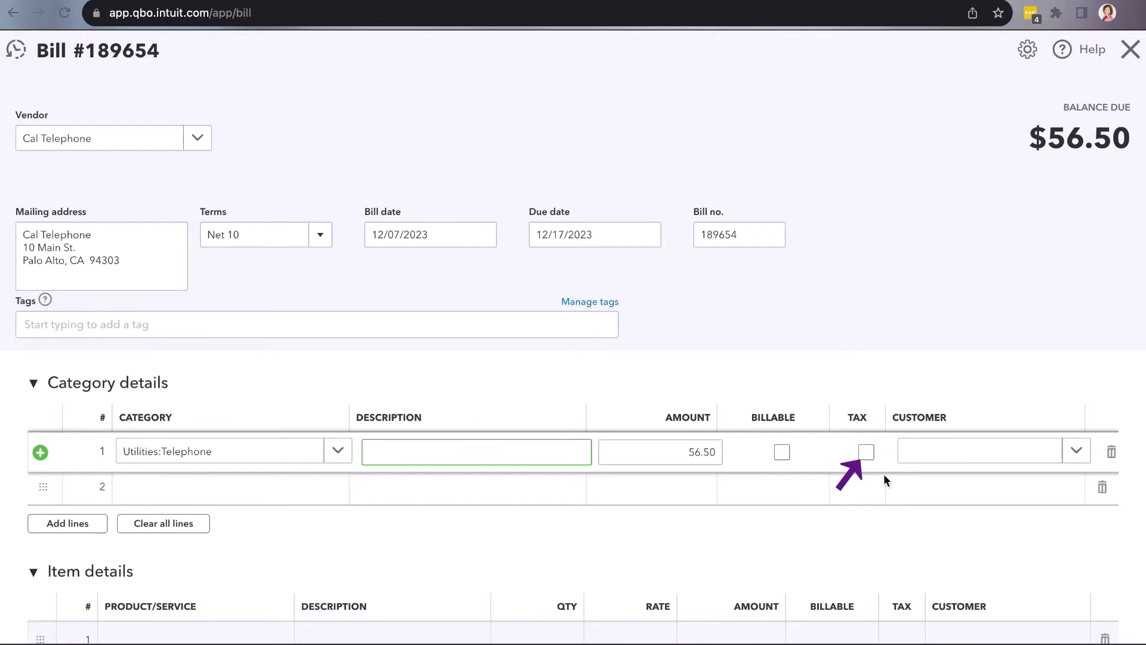
click(1075, 455)
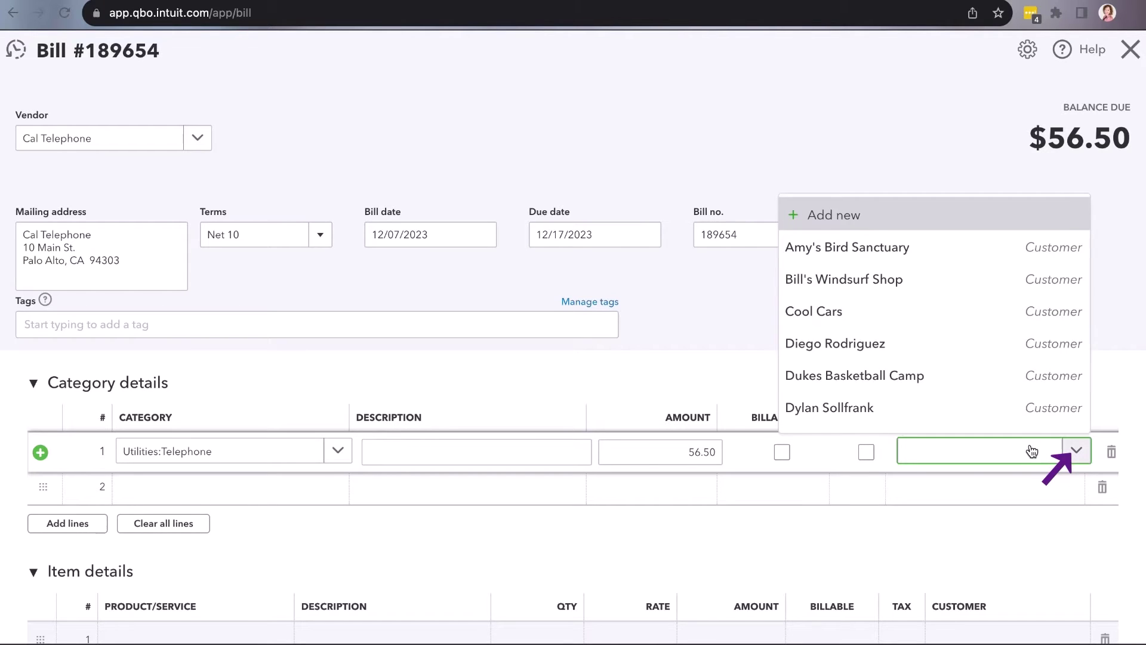
click(700, 283)
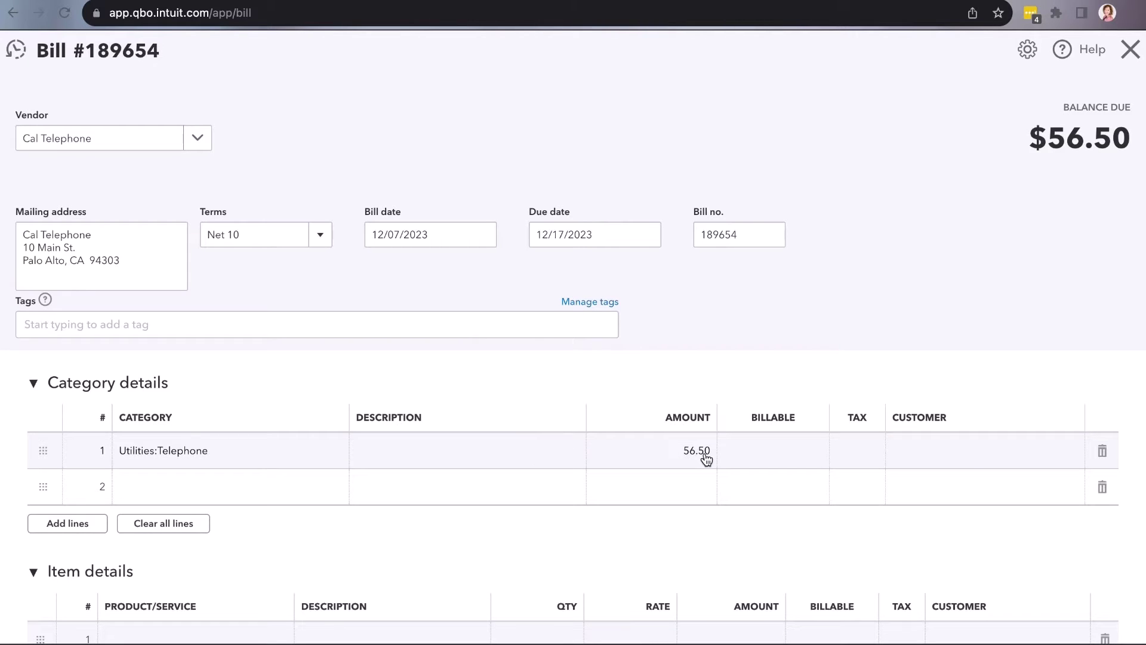
scroll(707, 458, down, 5)
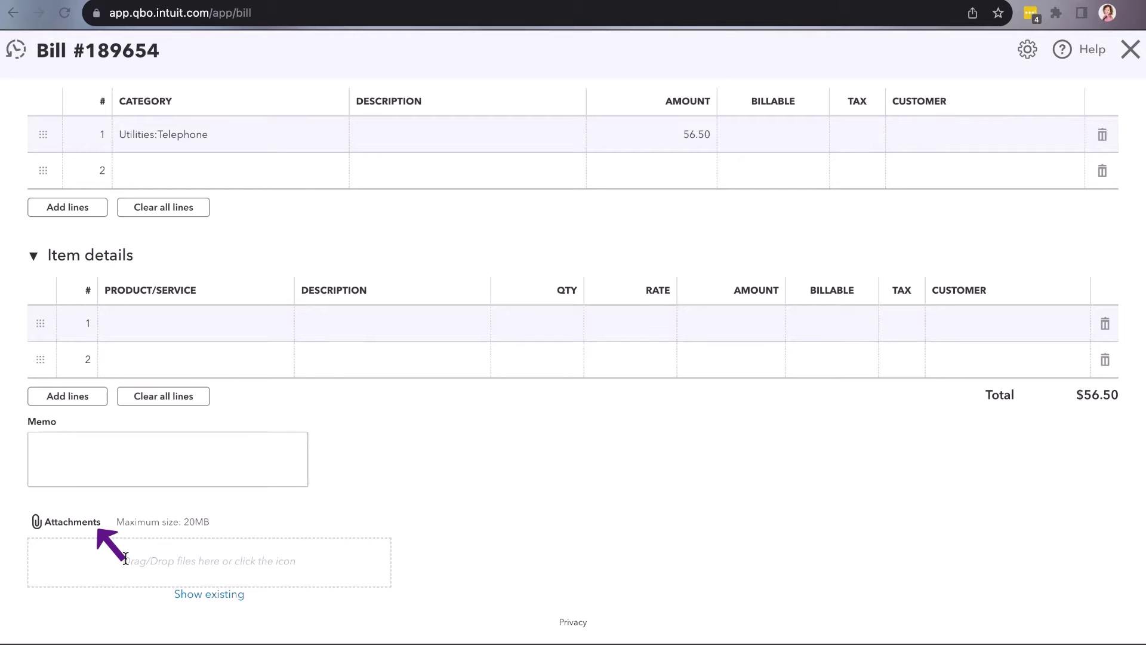
scroll(290, 227, up, 5)
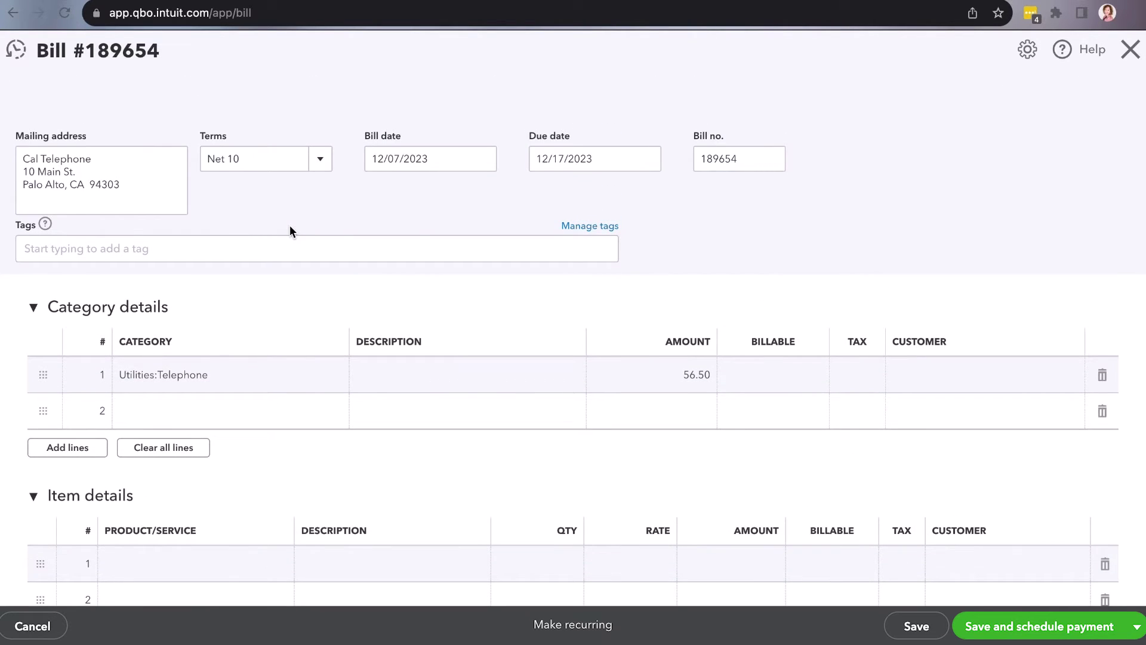
click(218, 421)
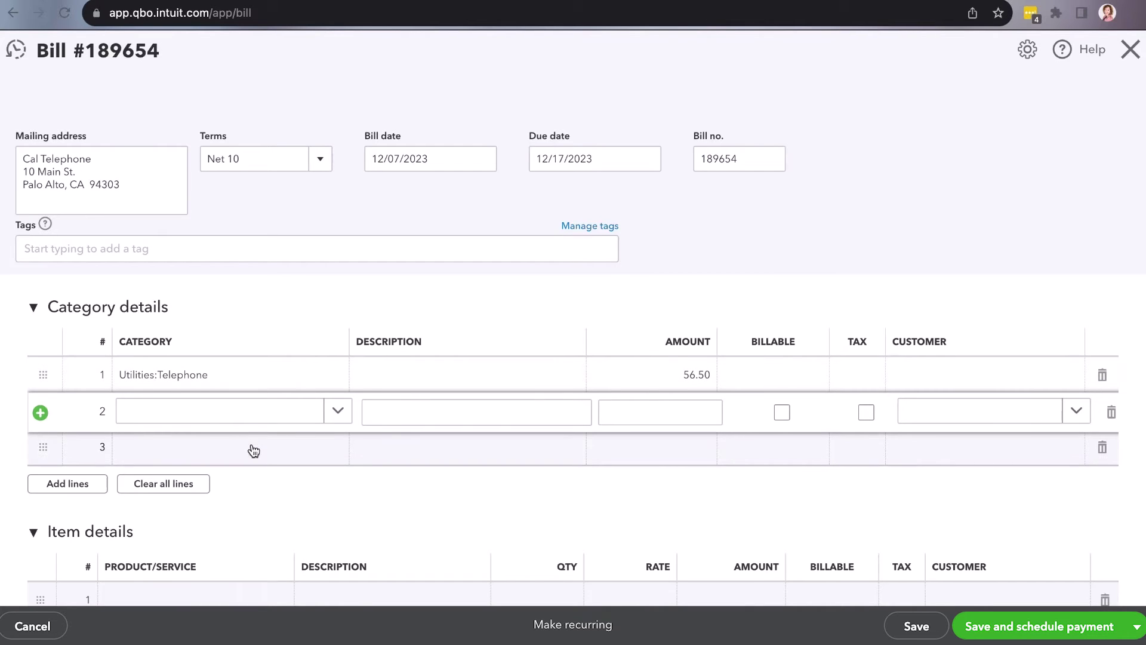
scroll(441, 311, up, 2)
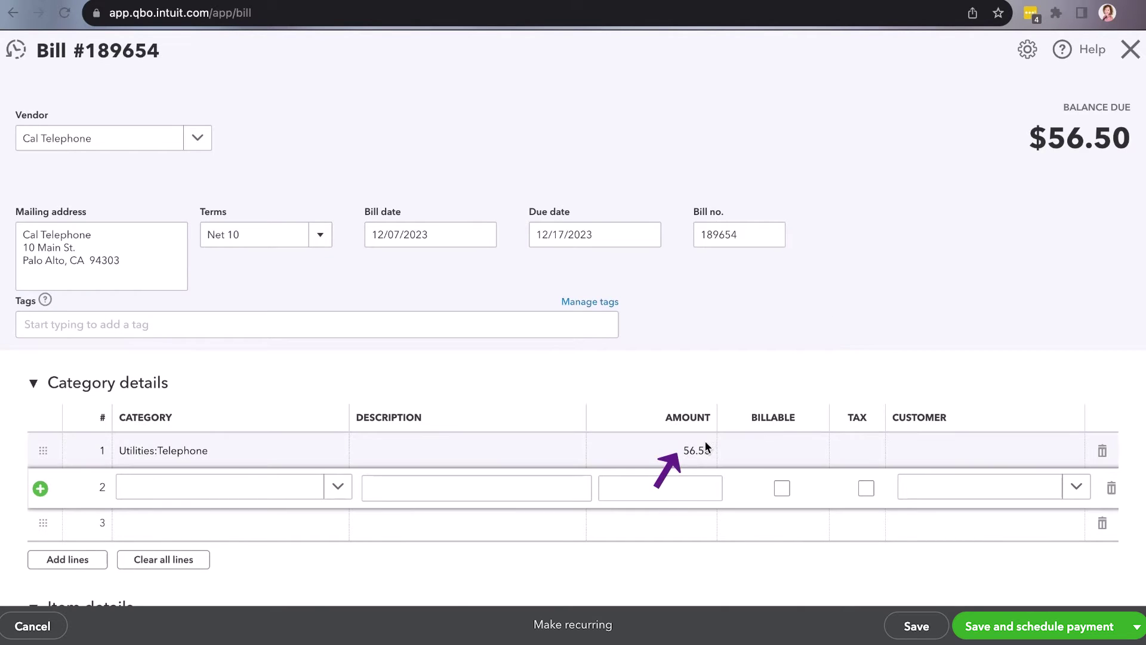
drag(1046, 138, 1124, 142)
click(1121, 142)
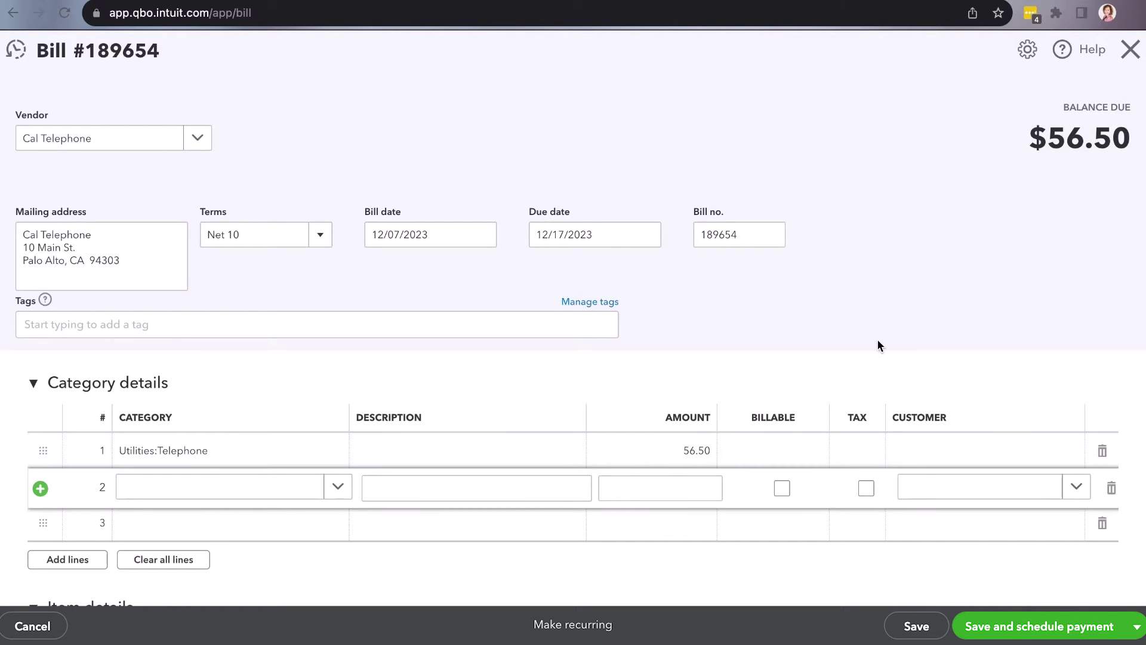
Step: Glance at the recent bills list, then make the Cal Telephone bill recurring
click(22, 55)
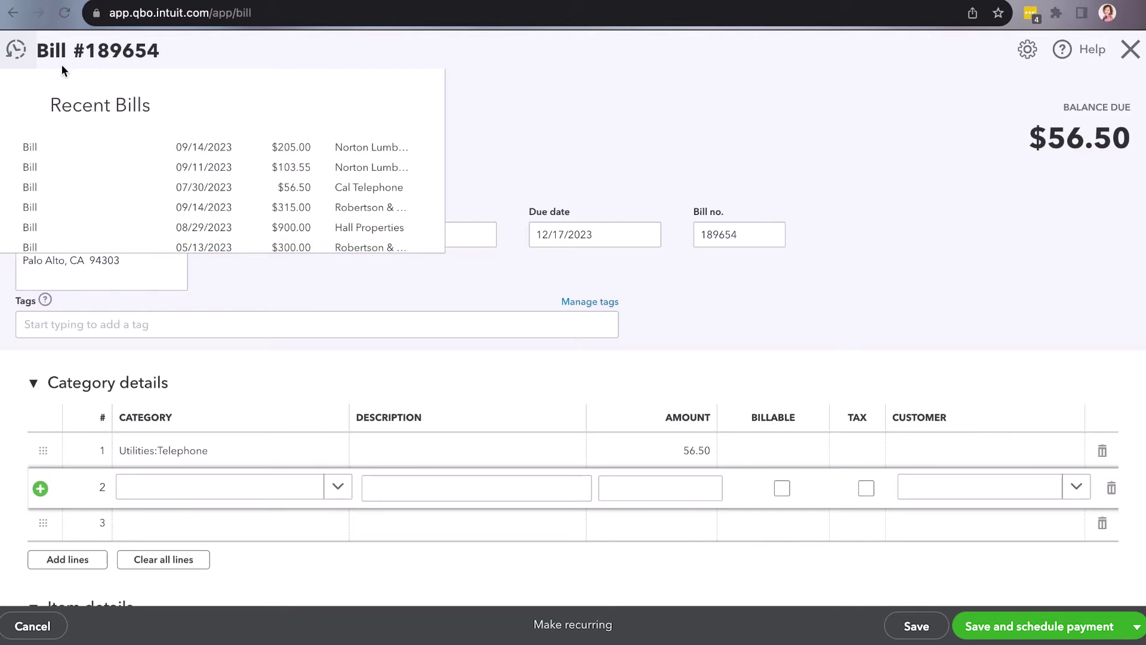
click(887, 182)
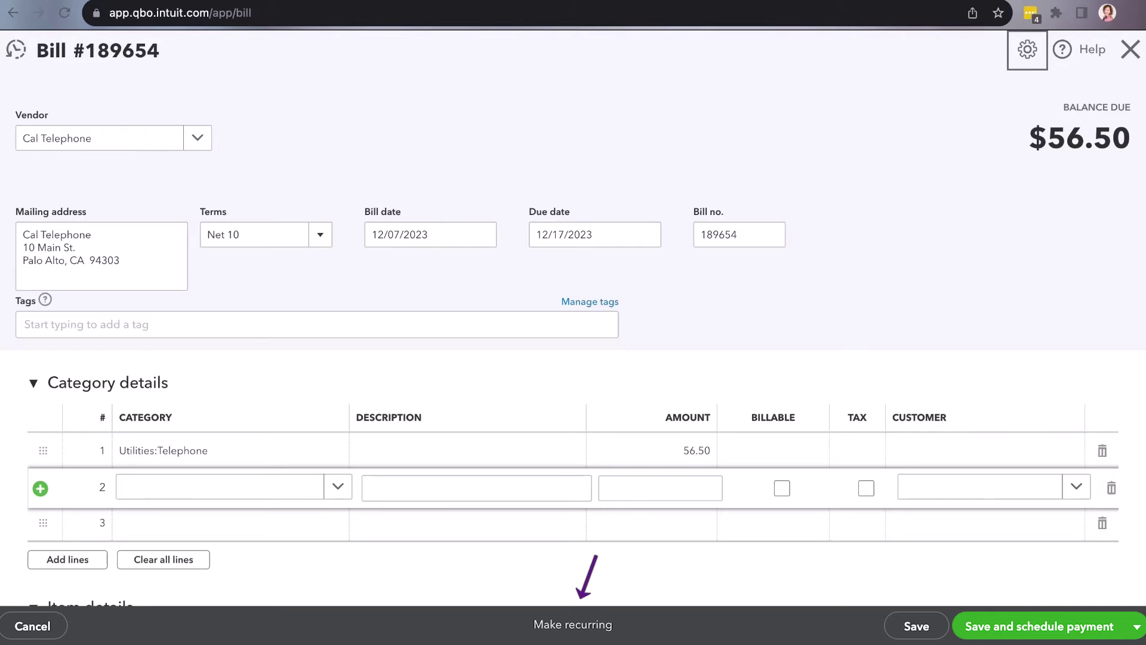
click(572, 625)
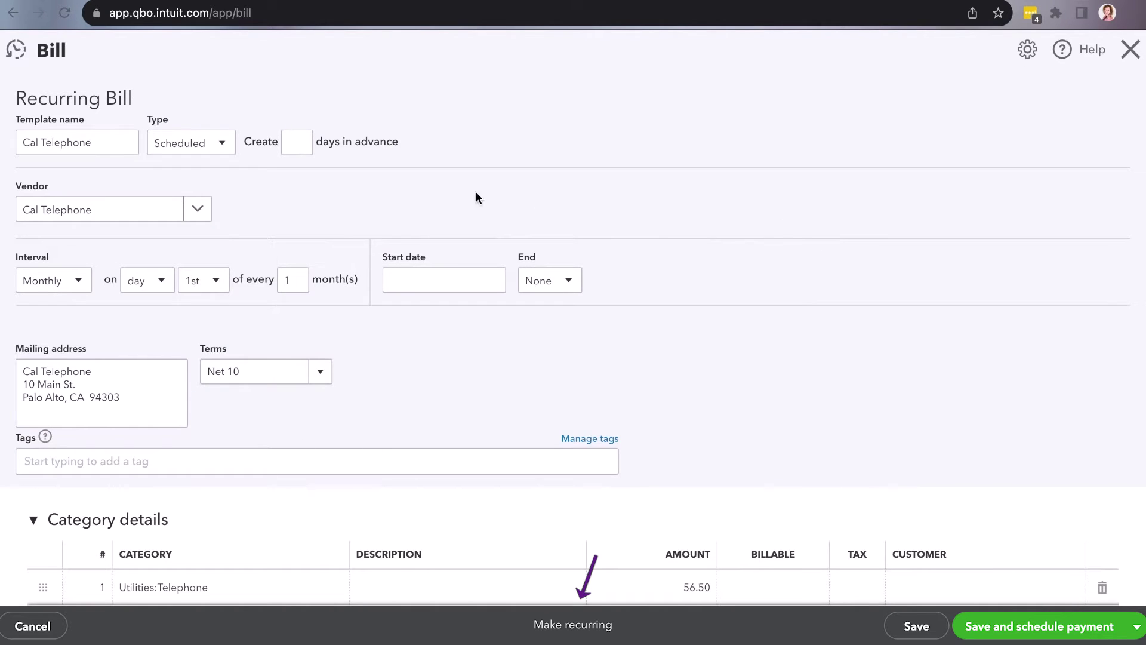
Step: Go back to the Vendors page, discarding the bill unsaved, and show the + New list
click(24, 20)
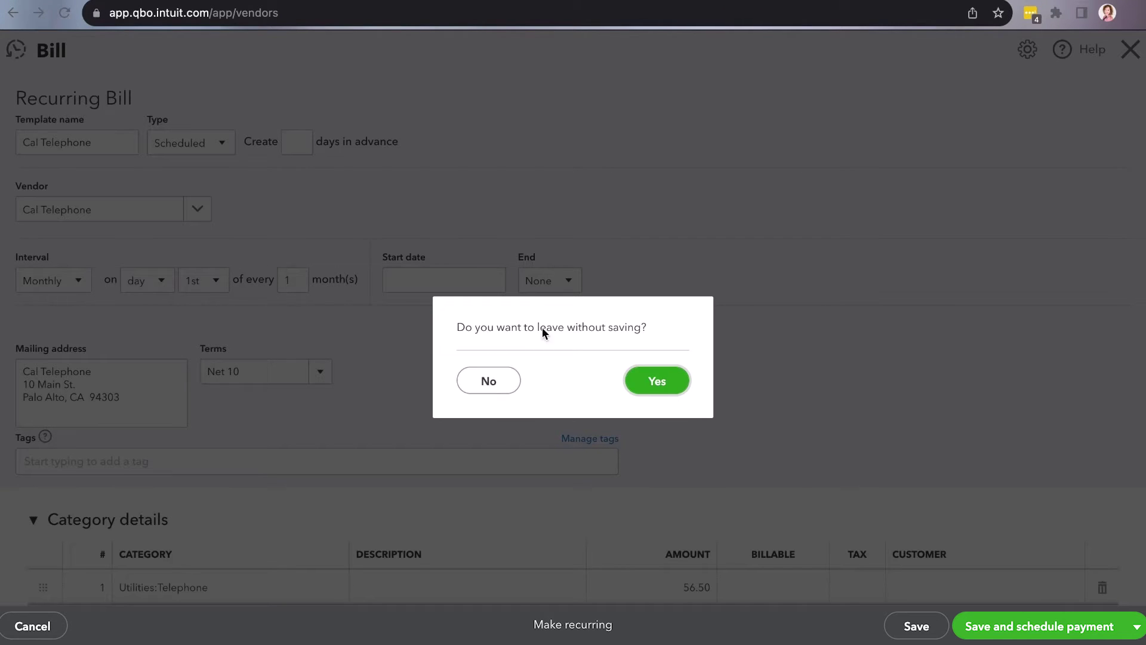
click(655, 393)
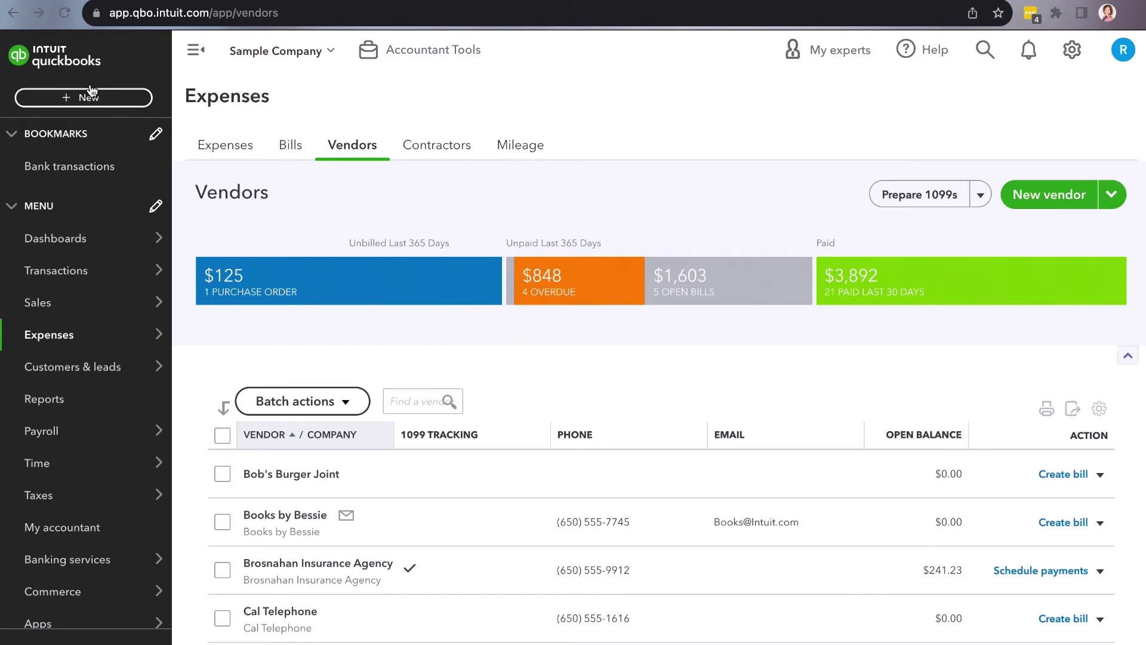
click(83, 97)
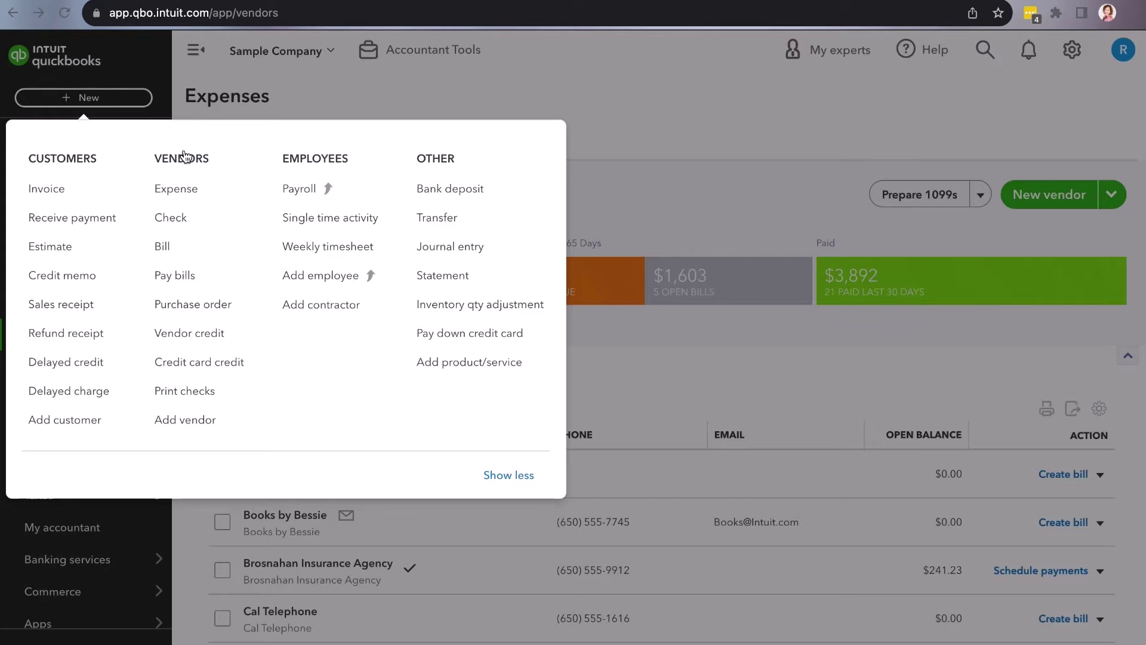
Step: Reopen the filled Cal Telephone bill and select its bill number 897456
click(198, 245)
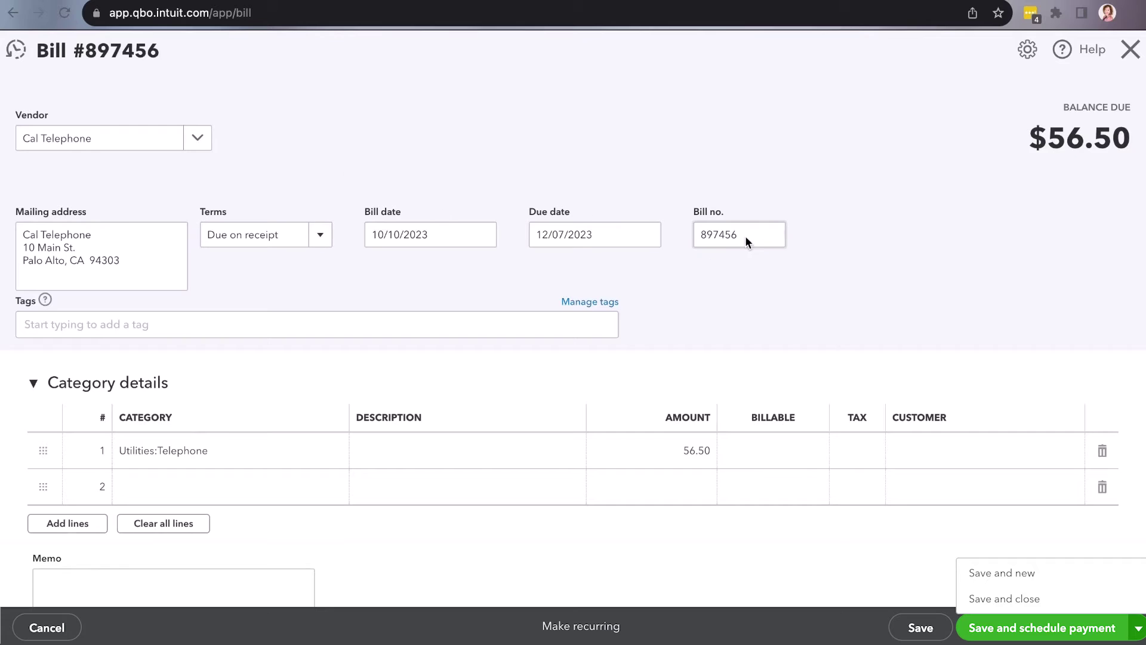
double_click(745, 235)
Step: Save and close bill 897456, then open Cal Telephone from the Vendors list
click(1004, 598)
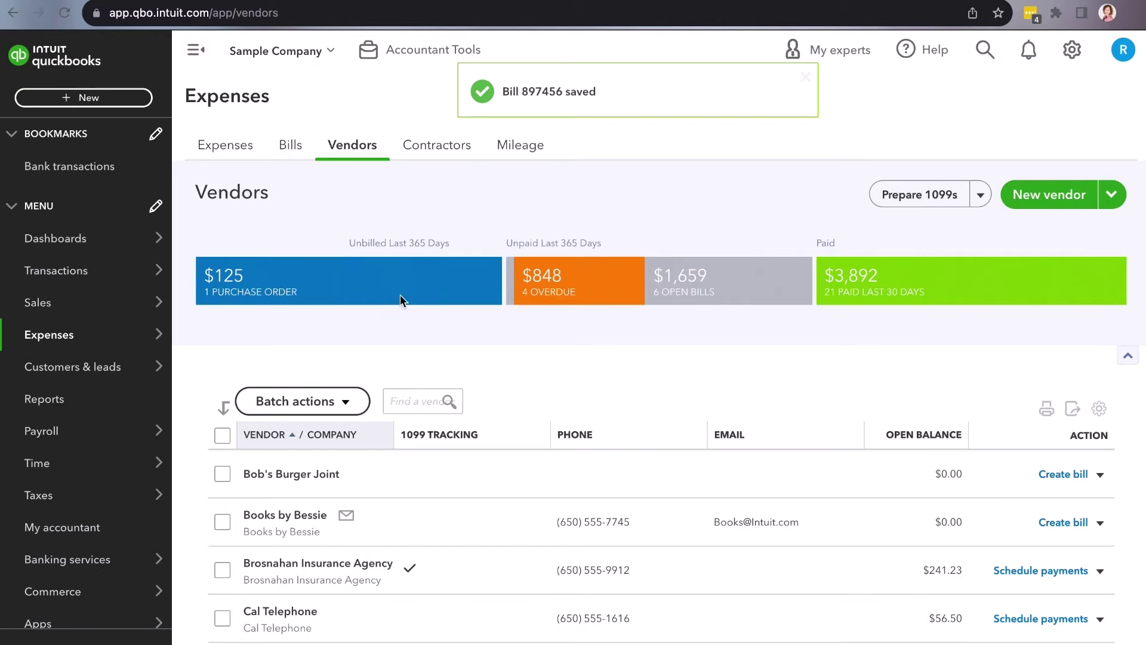
scroll(511, 399, down, 3)
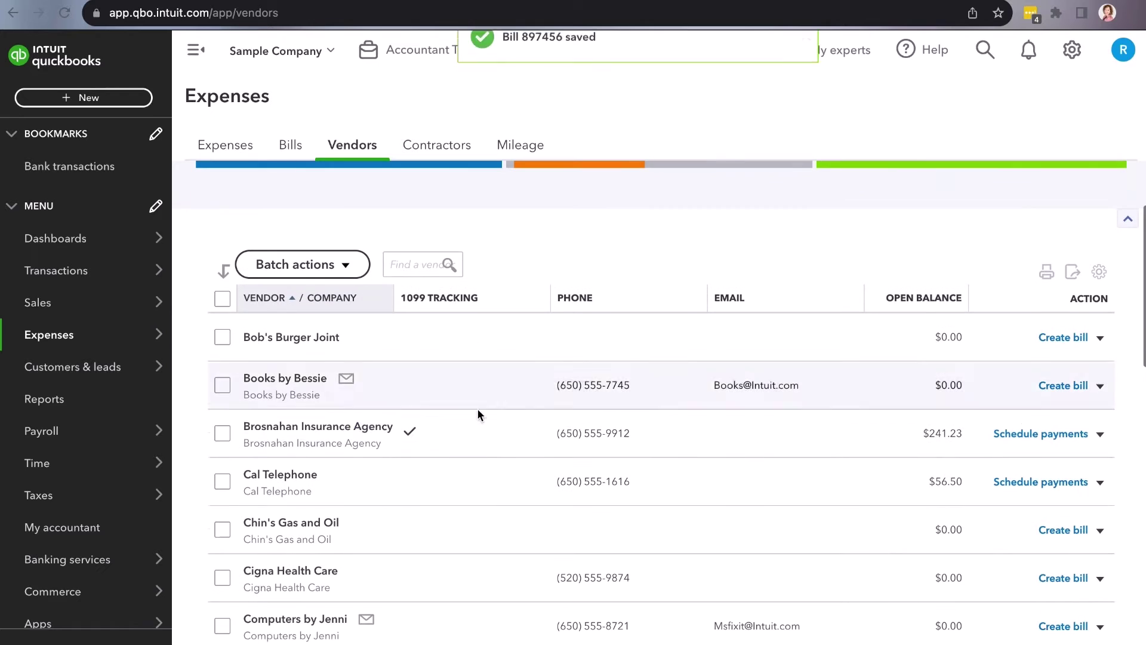
click(955, 478)
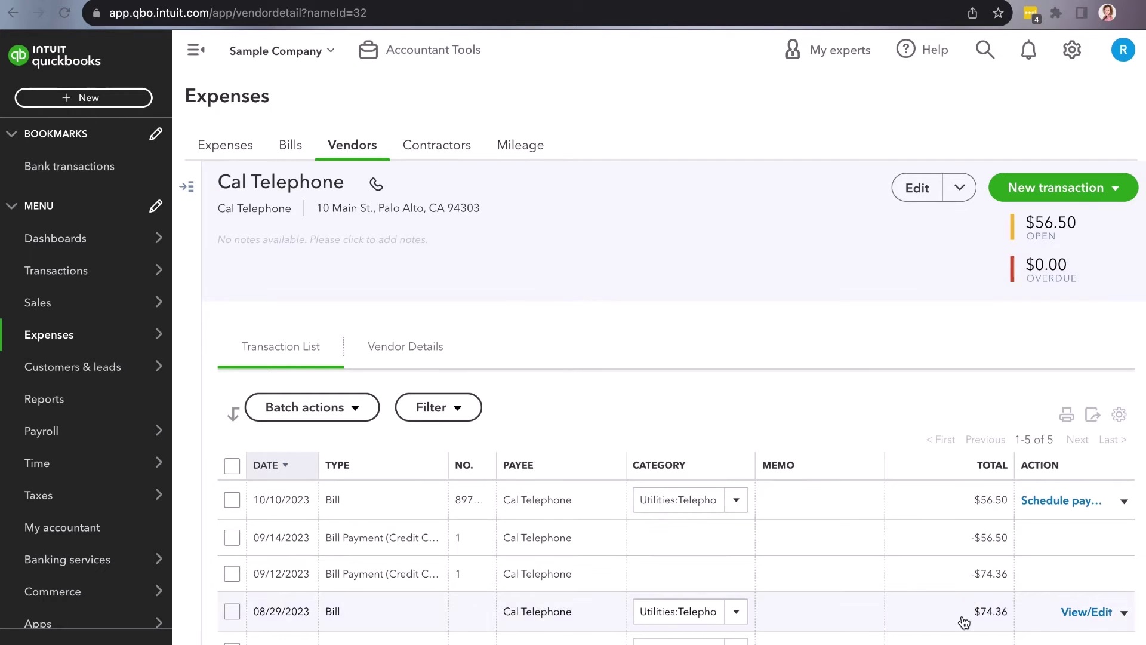
Step: Open Accounts payable aging summary under What you owe, showing Cal Telephone's $56.50 current
click(156, 398)
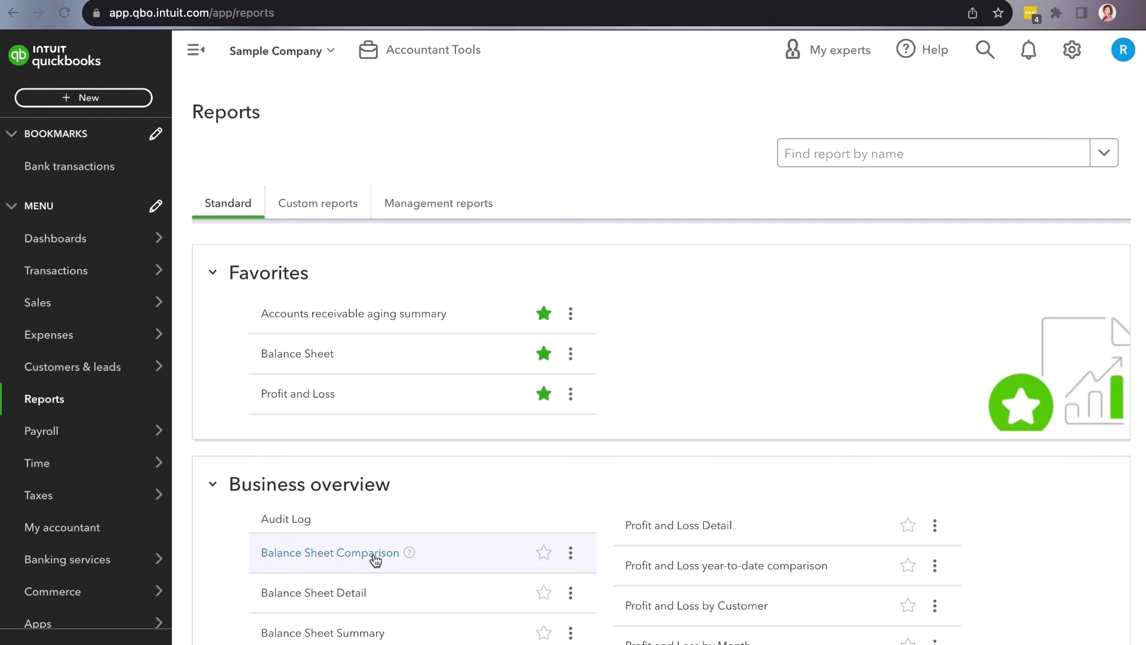
scroll(464, 545, down, 8)
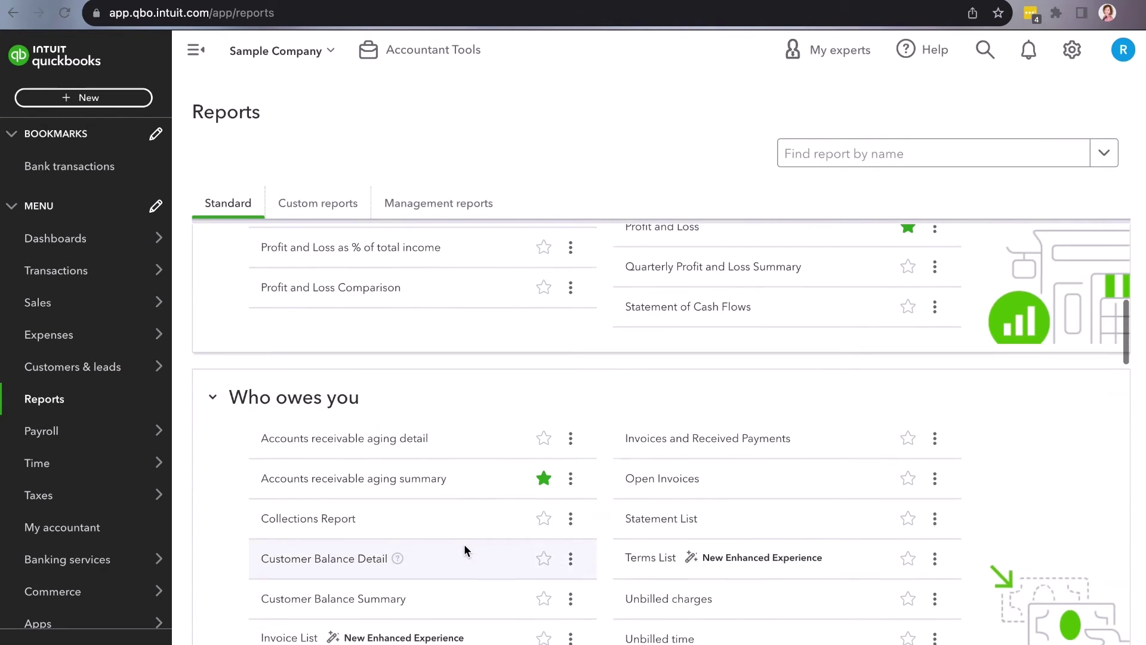
scroll(464, 546, down, 10)
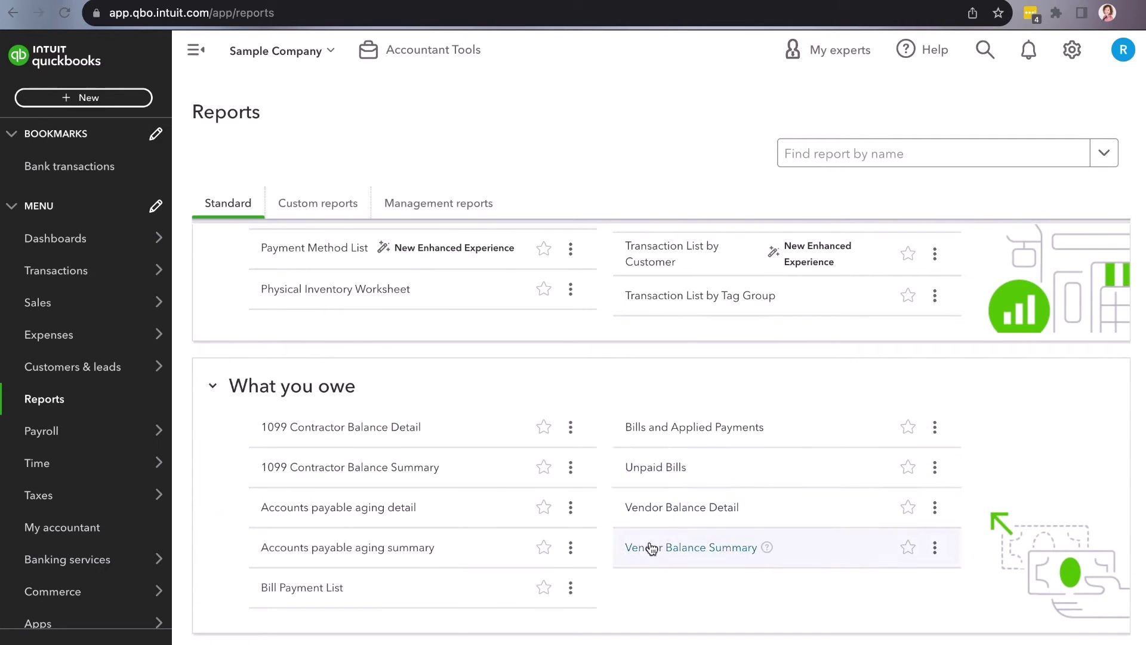
click(394, 555)
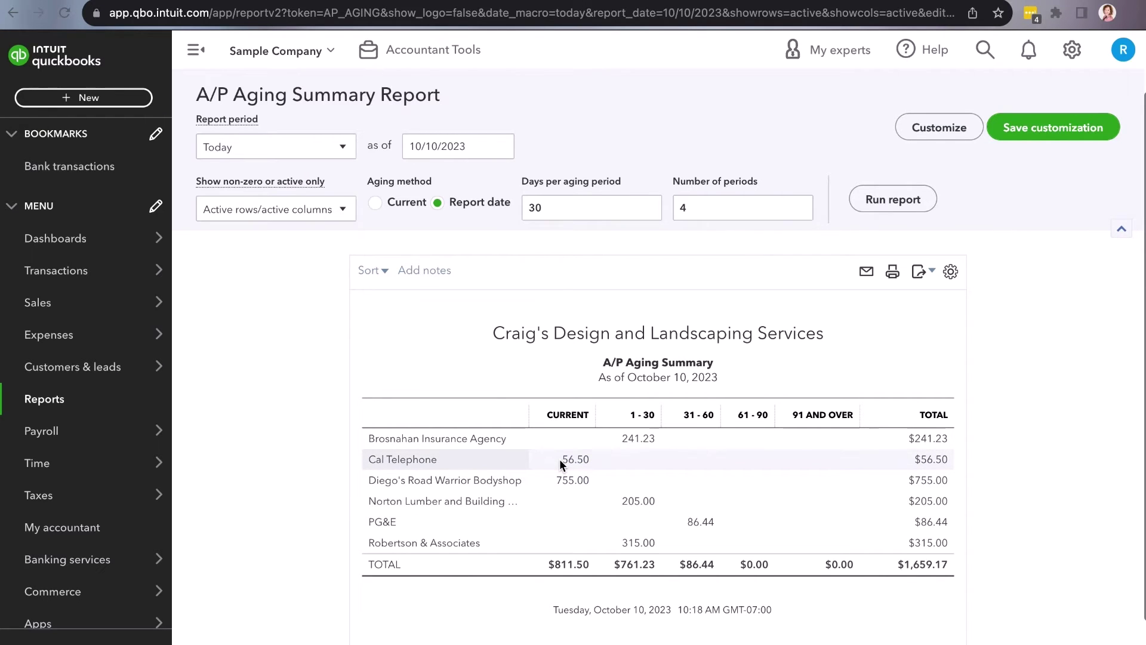
double_click(547, 214)
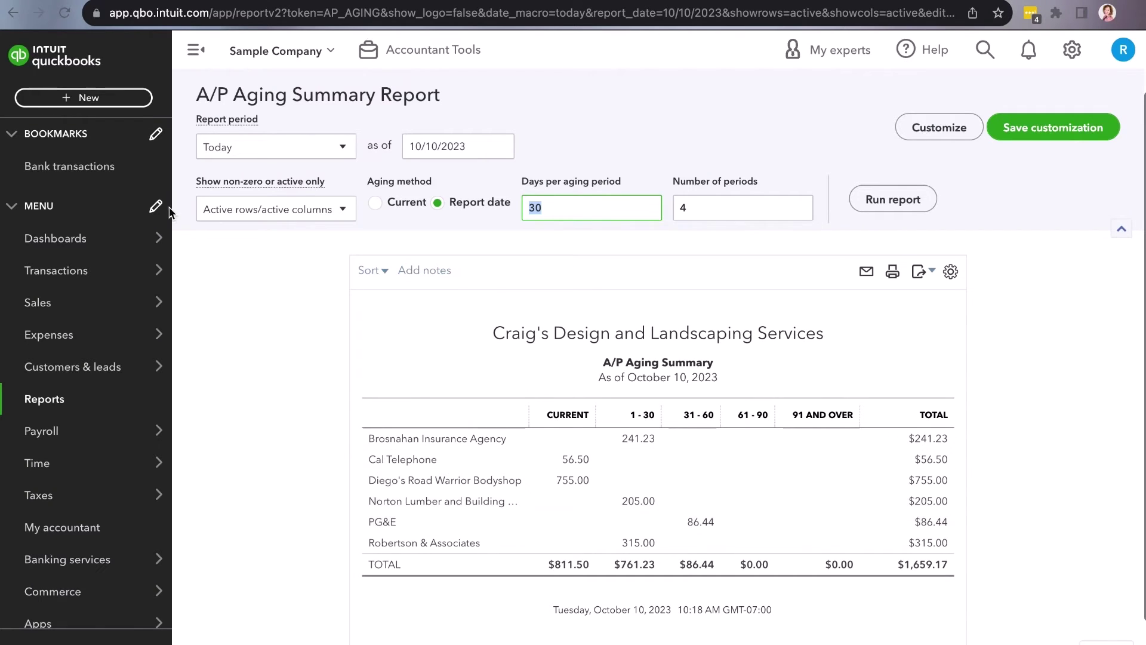
click(127, 99)
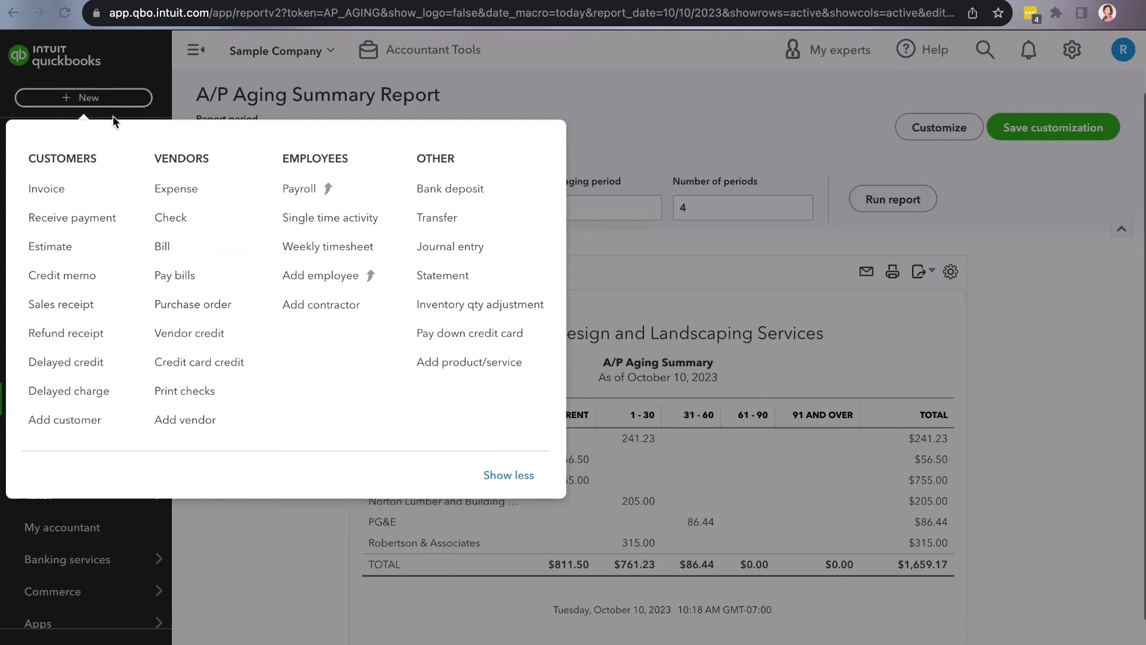
Step: Start Pay bills dated 12/04/2023, keeping Mastercard as the payment account
click(198, 283)
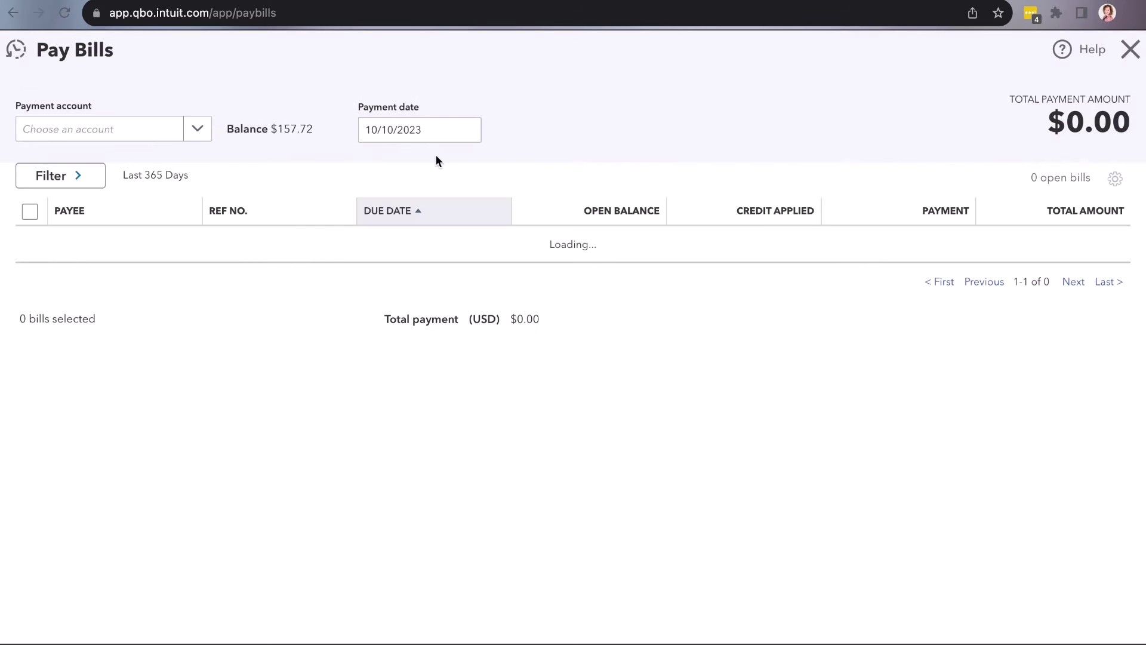
click(469, 134)
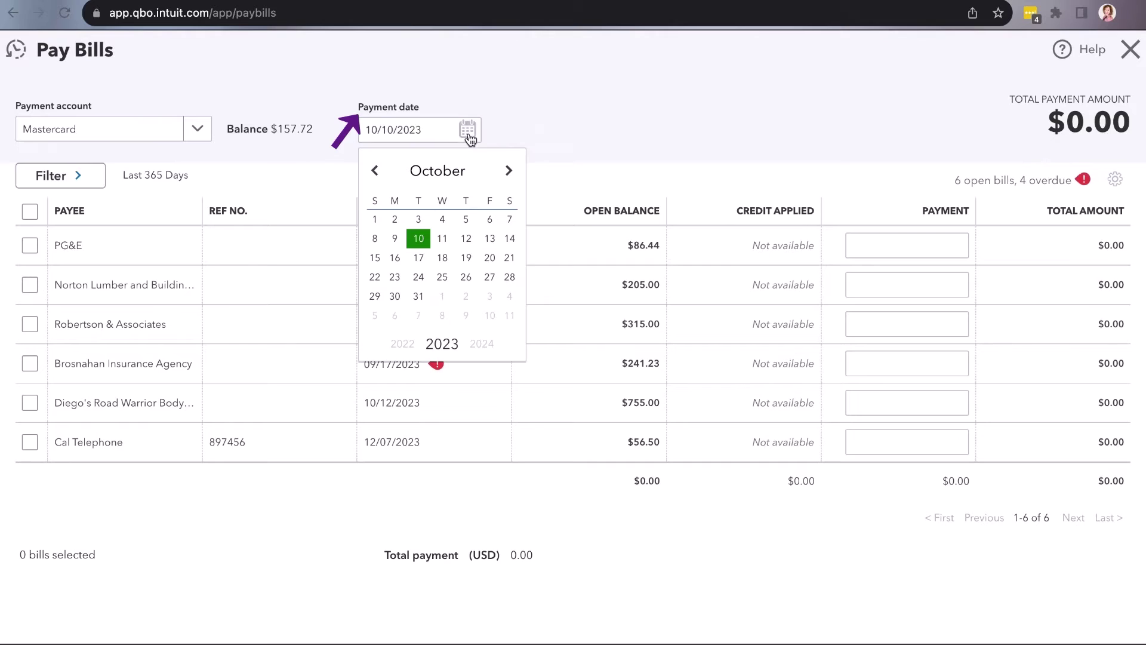
click(509, 171)
click(509, 170)
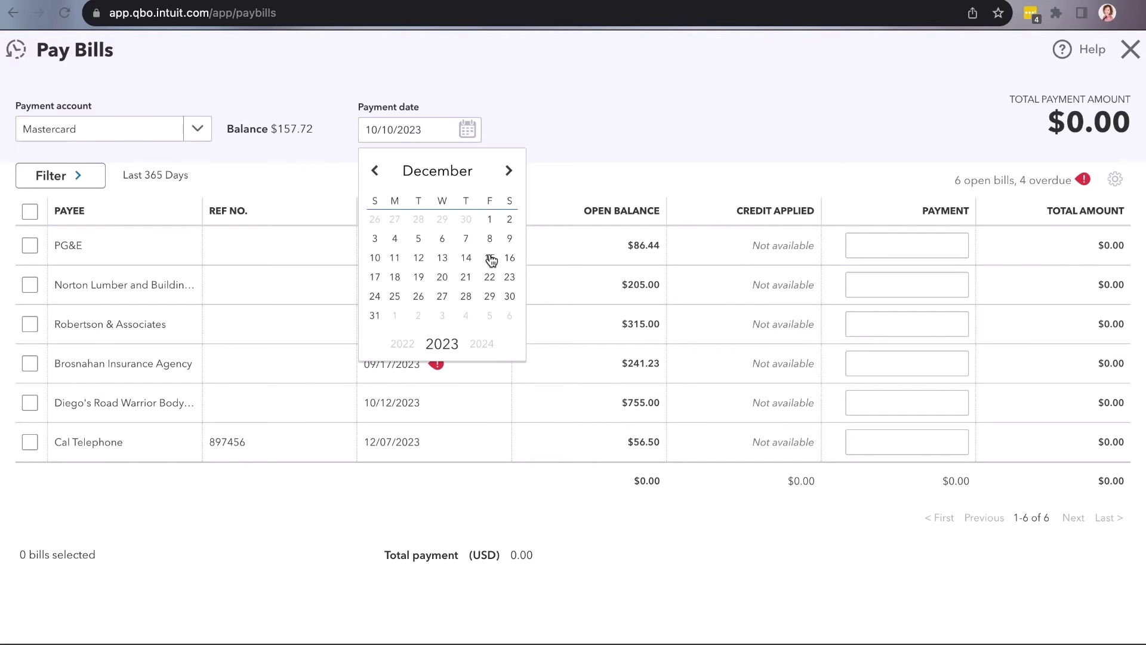
click(395, 239)
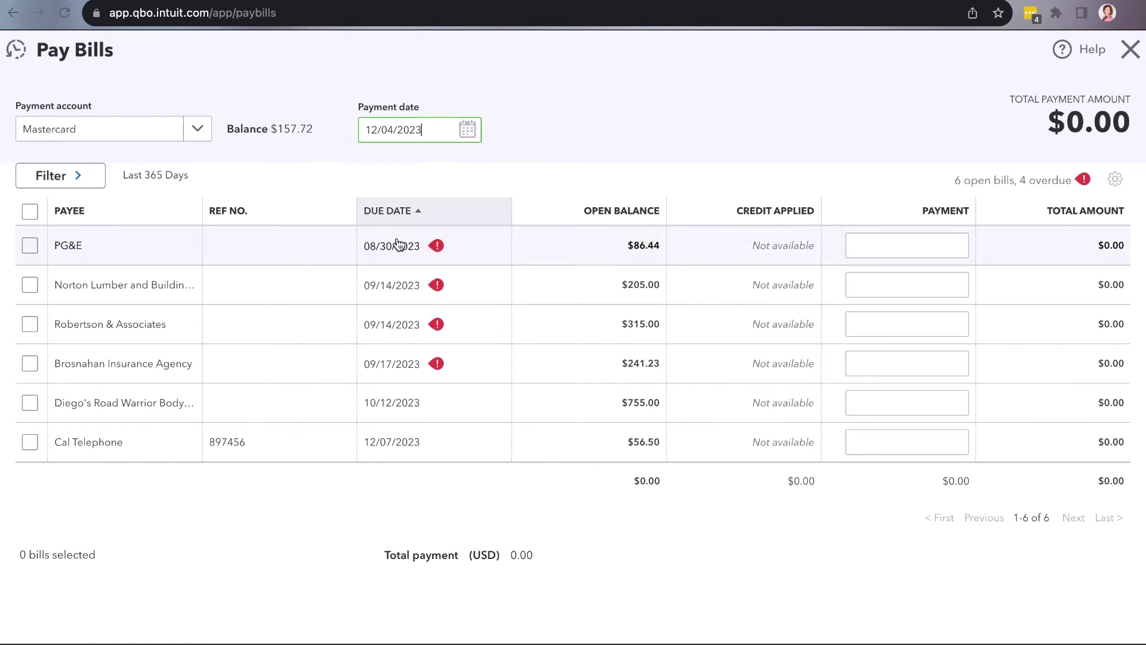
click(198, 130)
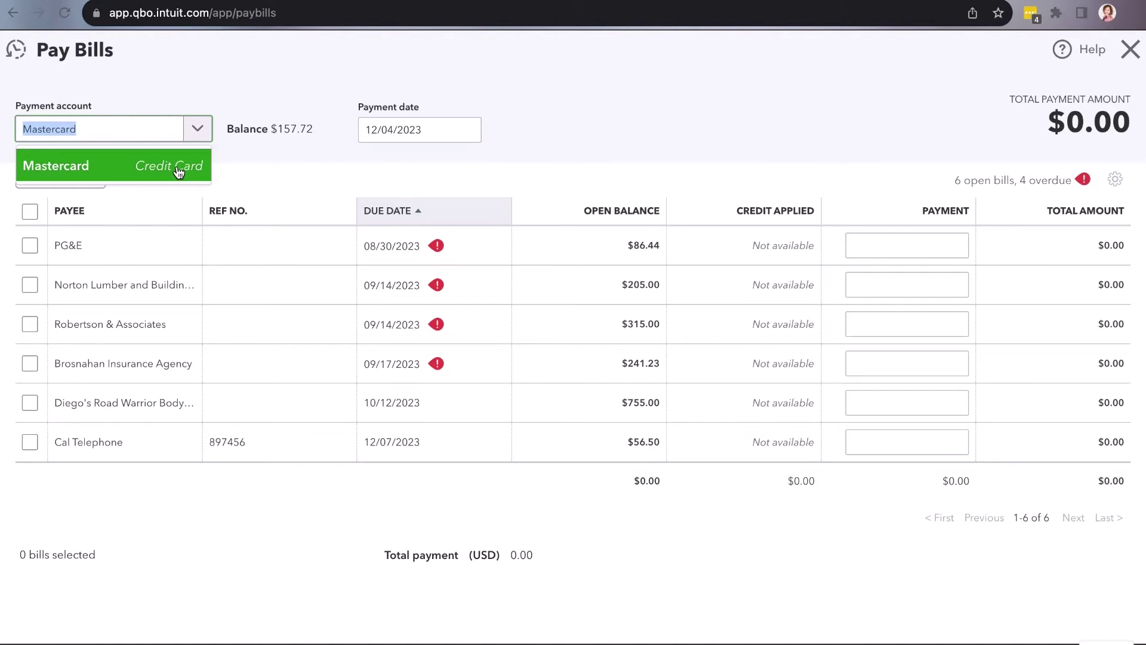
click(203, 134)
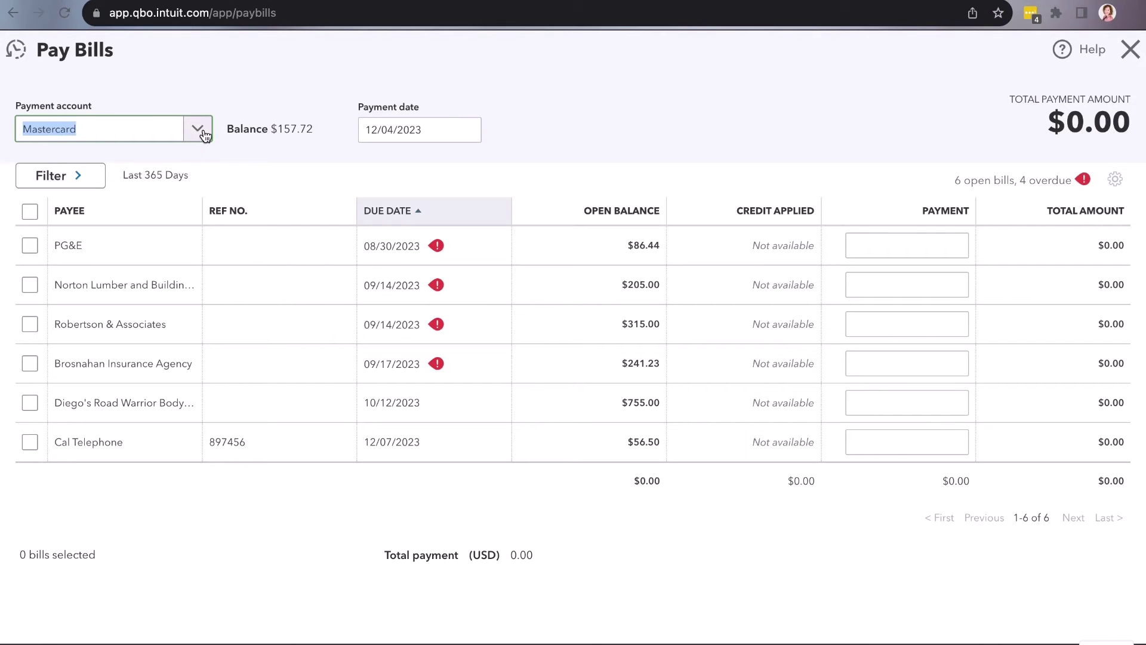
click(203, 134)
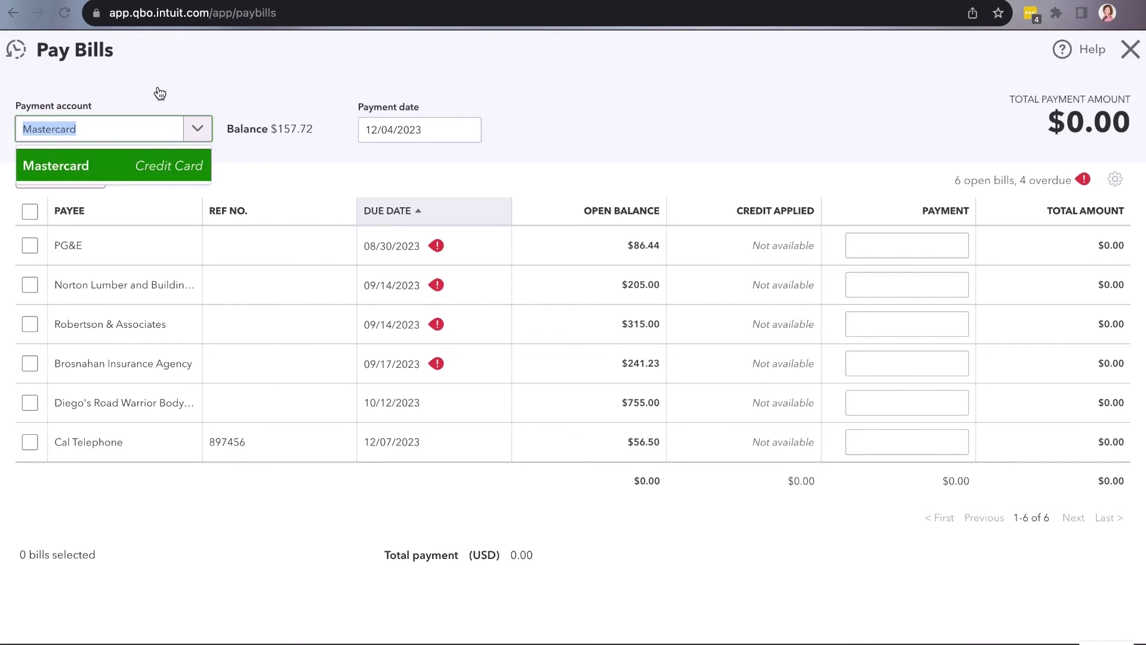
click(281, 154)
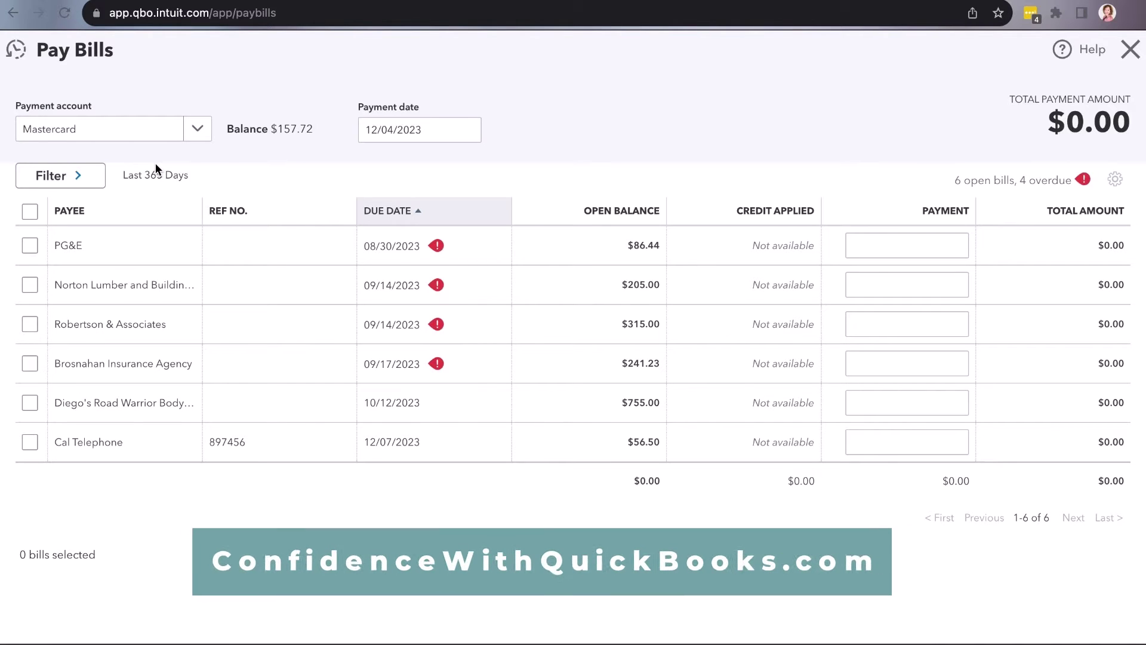
Step: Tick Cal Telephone's bill and set its payment amount to 56.50
click(30, 442)
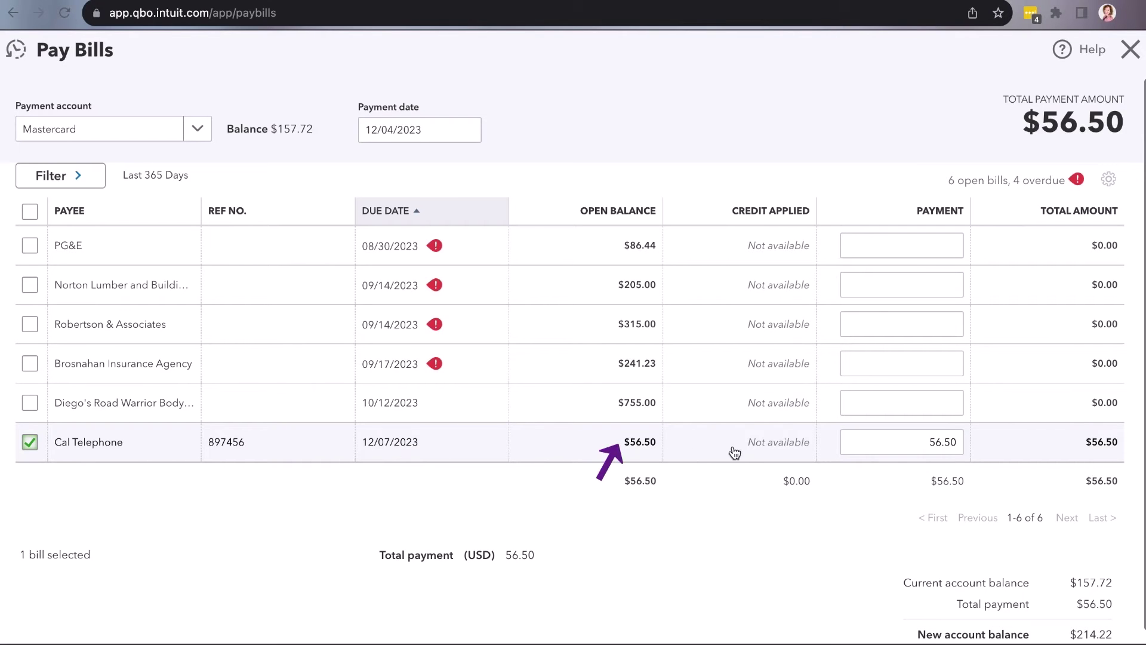
click(924, 444)
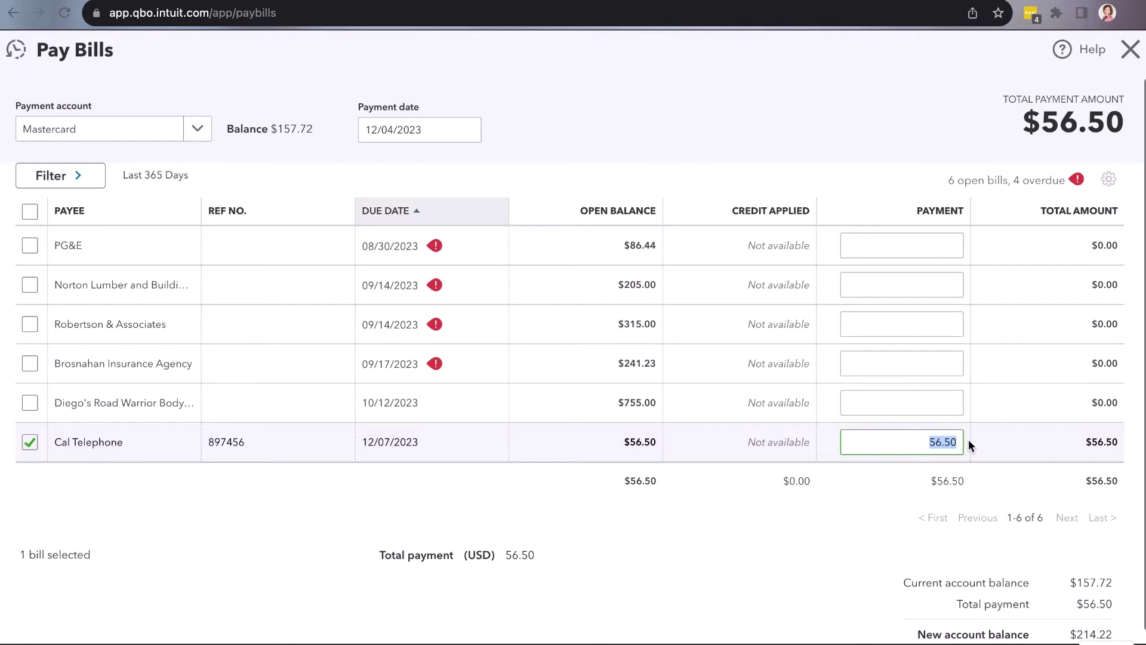
text(50)
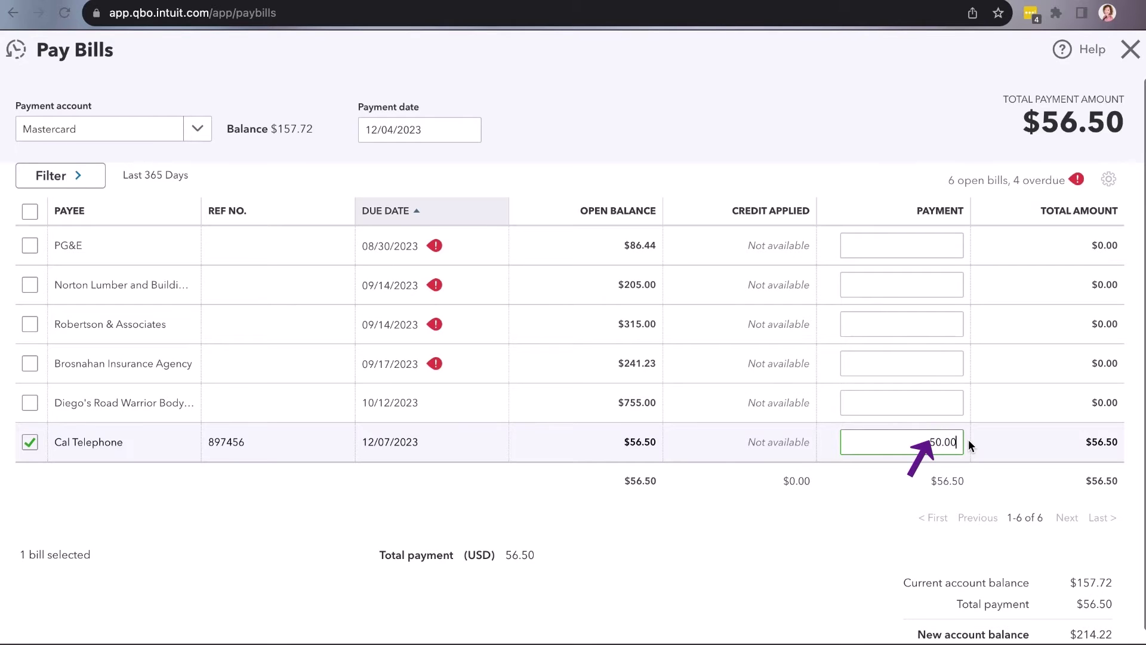
scroll(883, 395, down, 1)
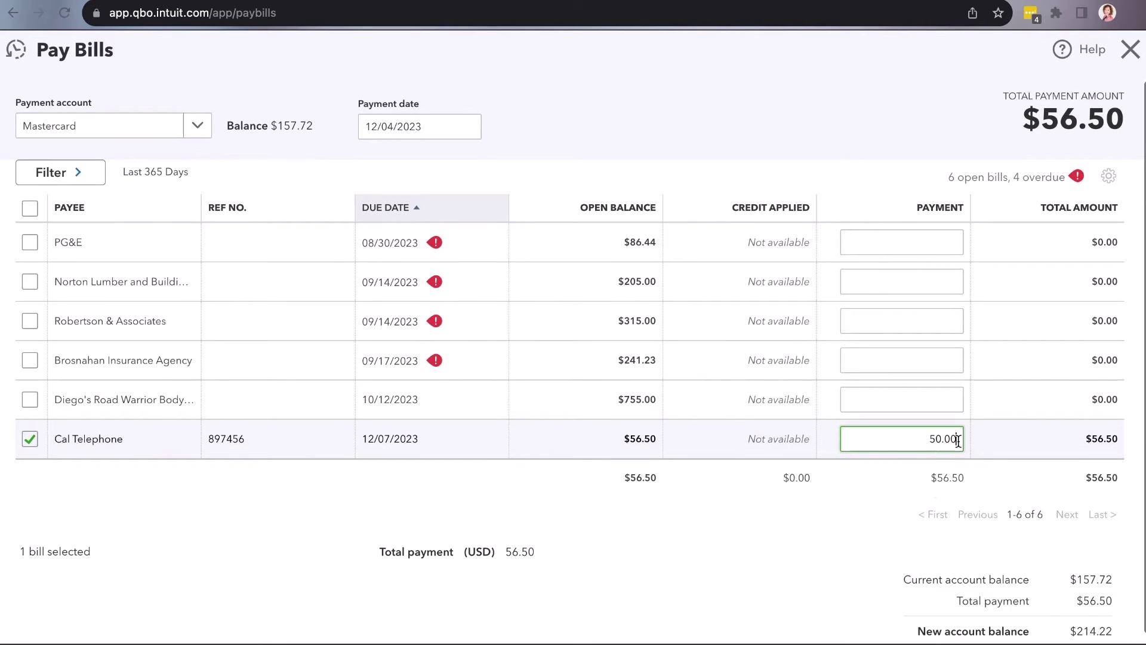
drag(917, 438, 985, 441)
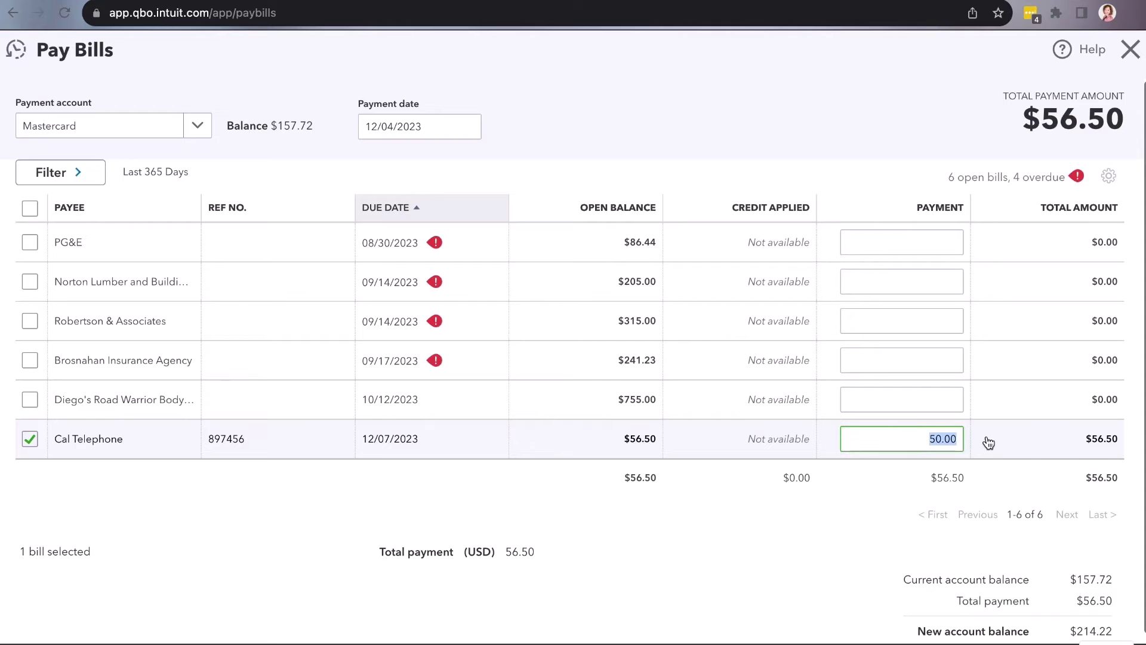
text(56.50)
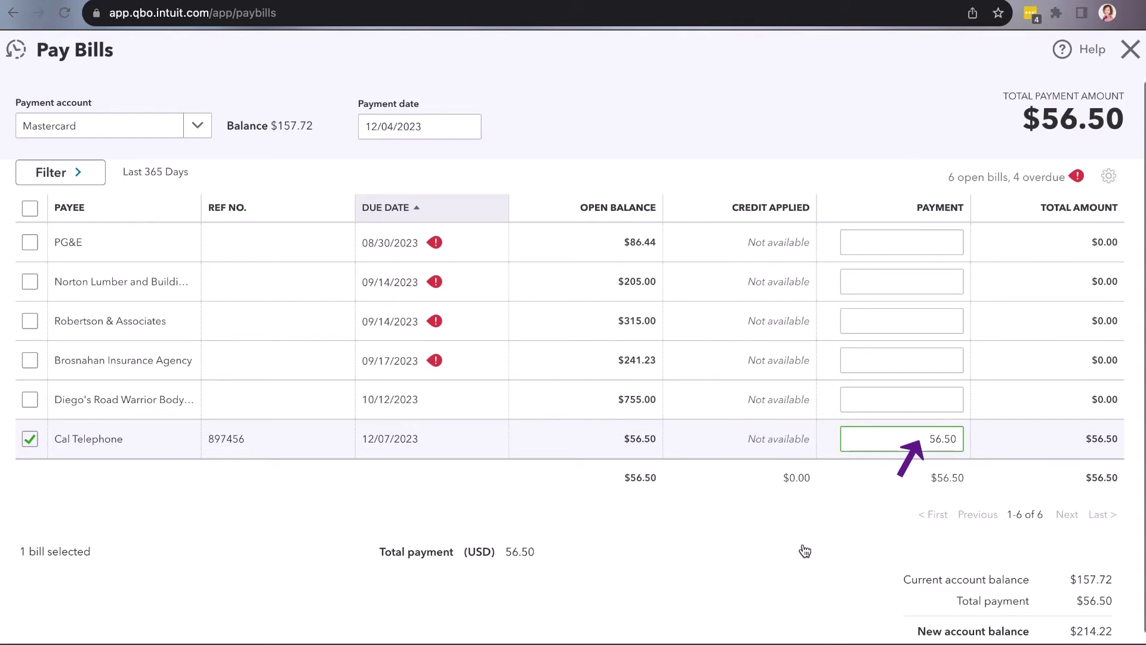
click(803, 545)
scroll(822, 481, down, 1)
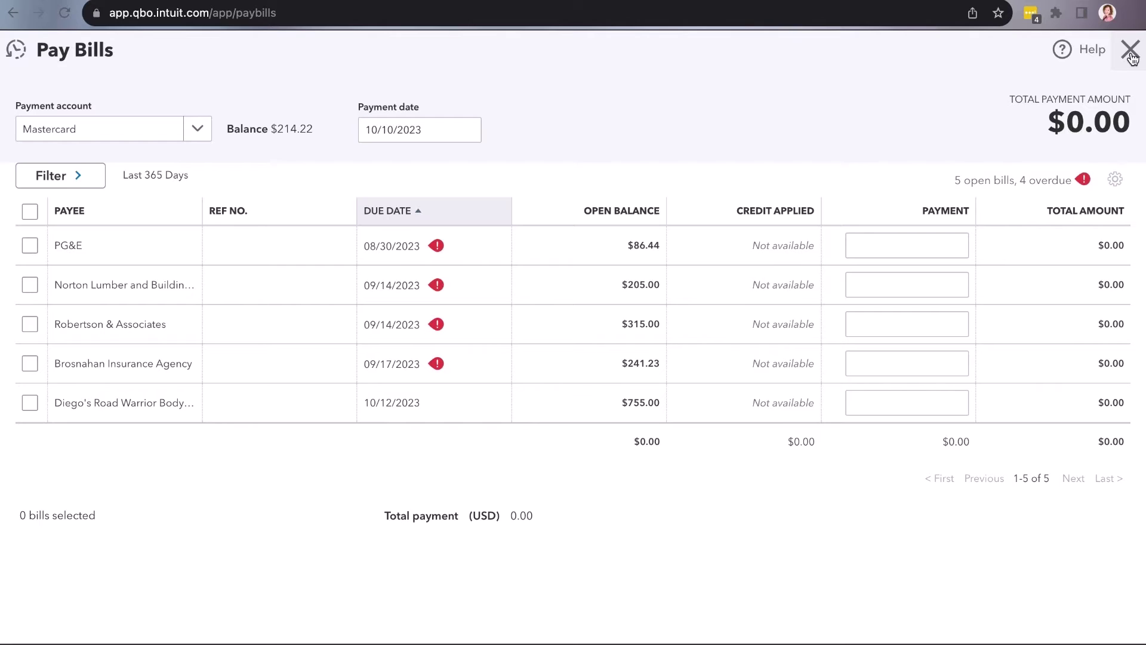
Step: Open Cal Telephone's vendor record and widen the TYPE column to read Bill Payment (Credit Card)
click(1130, 52)
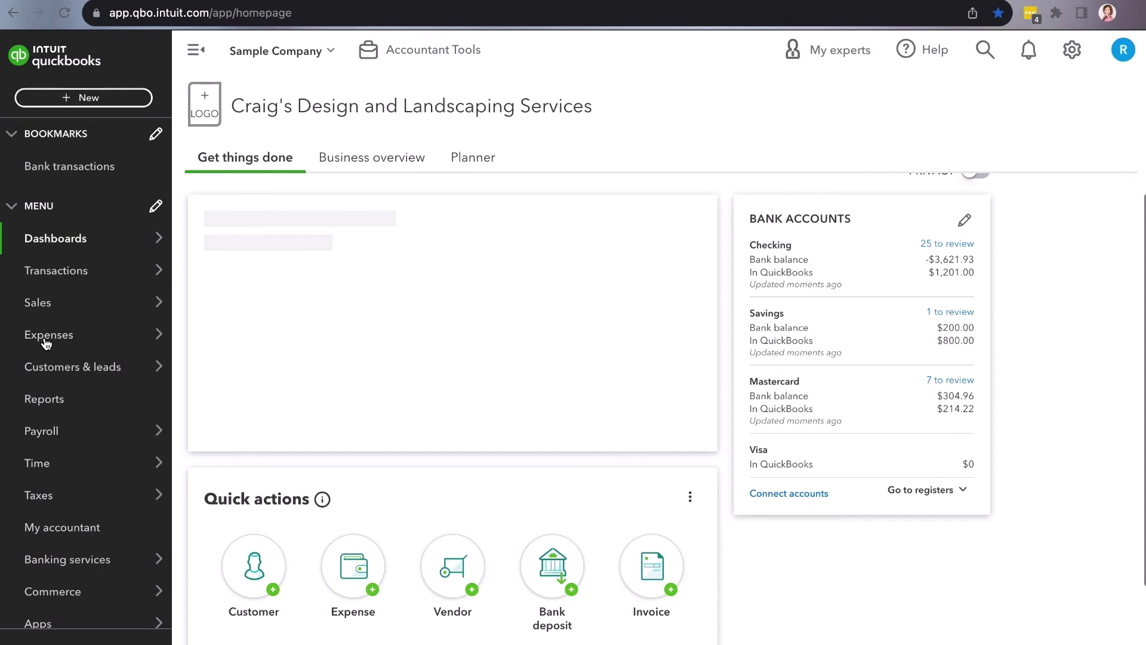
mouse_move(45, 335)
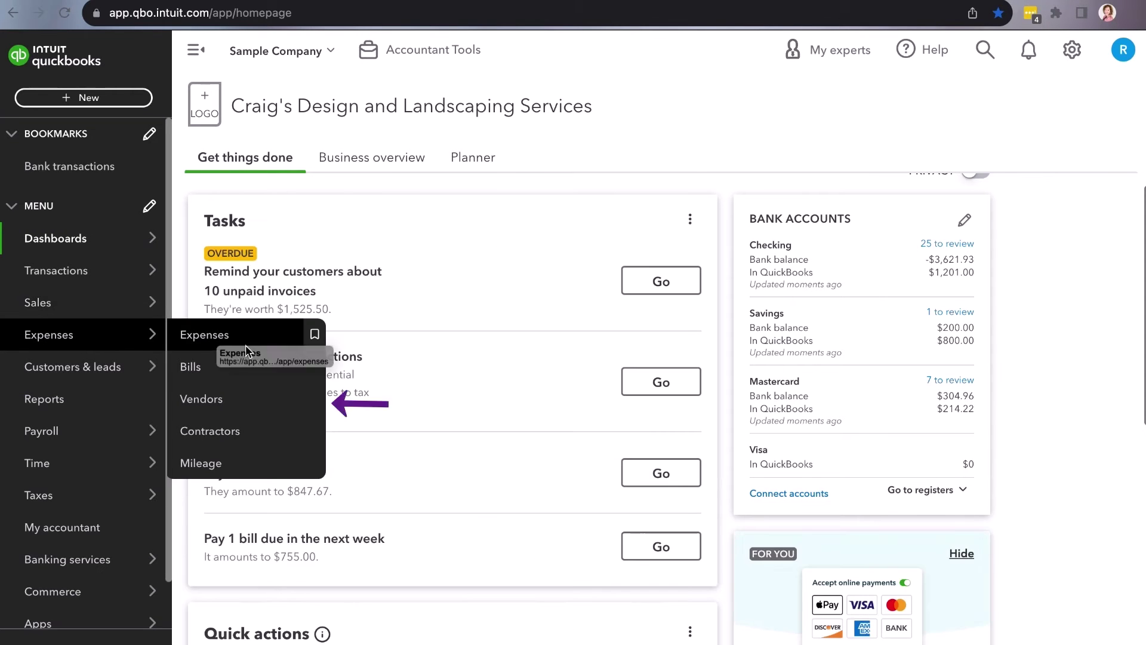
click(206, 404)
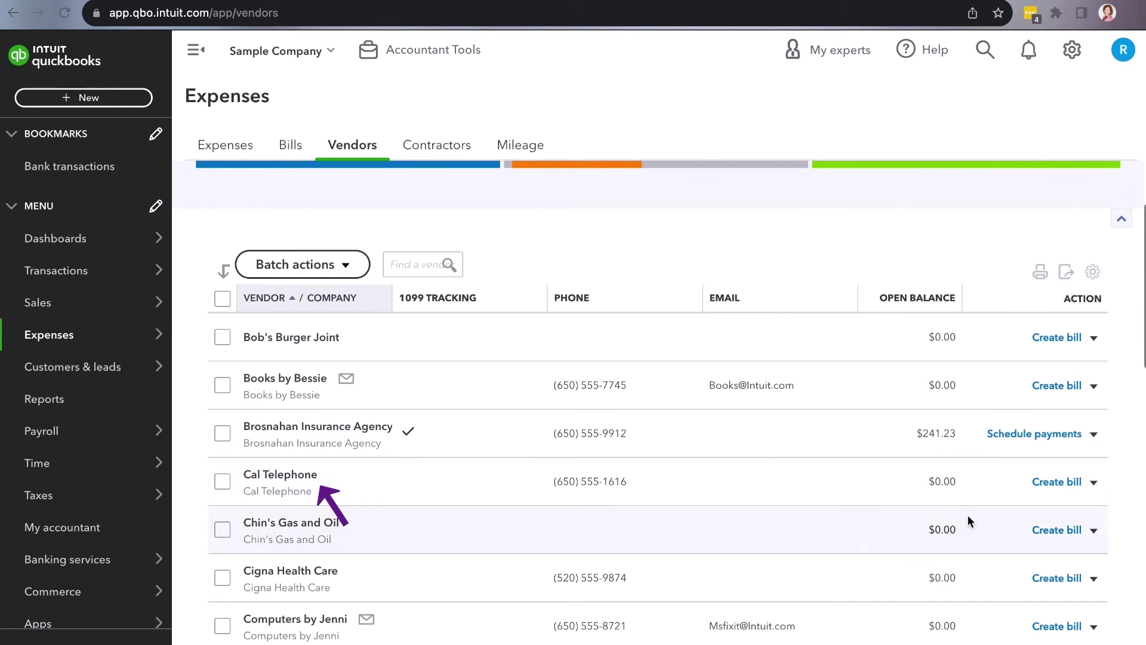
click(270, 478)
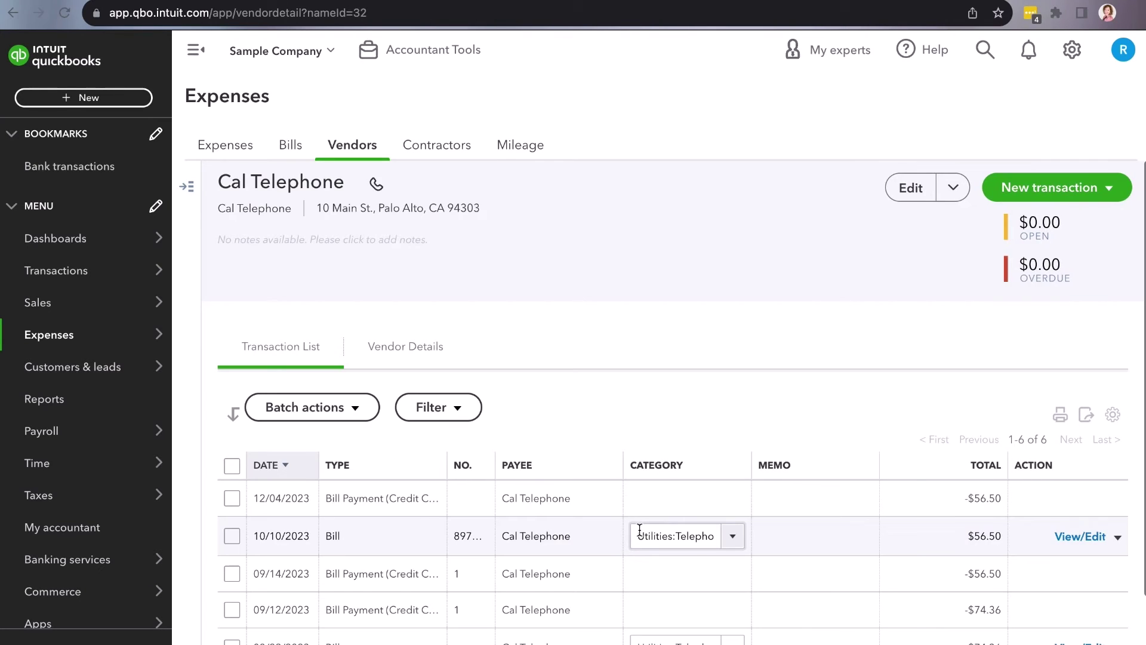
scroll(583, 507, down, 2)
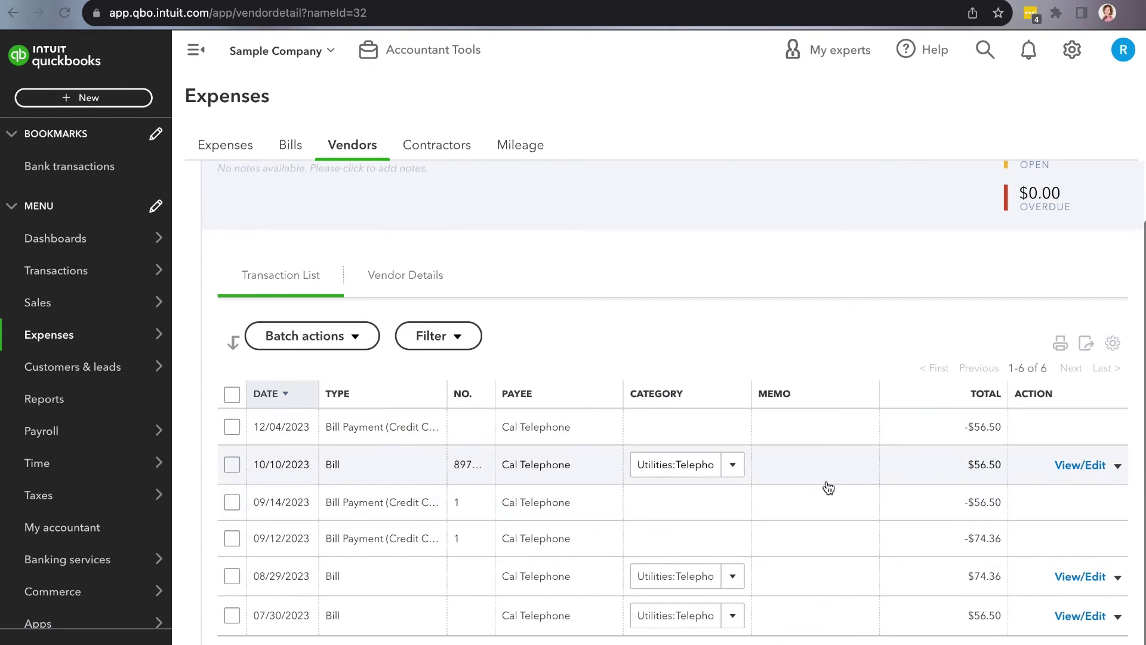
drag(495, 405, 535, 406)
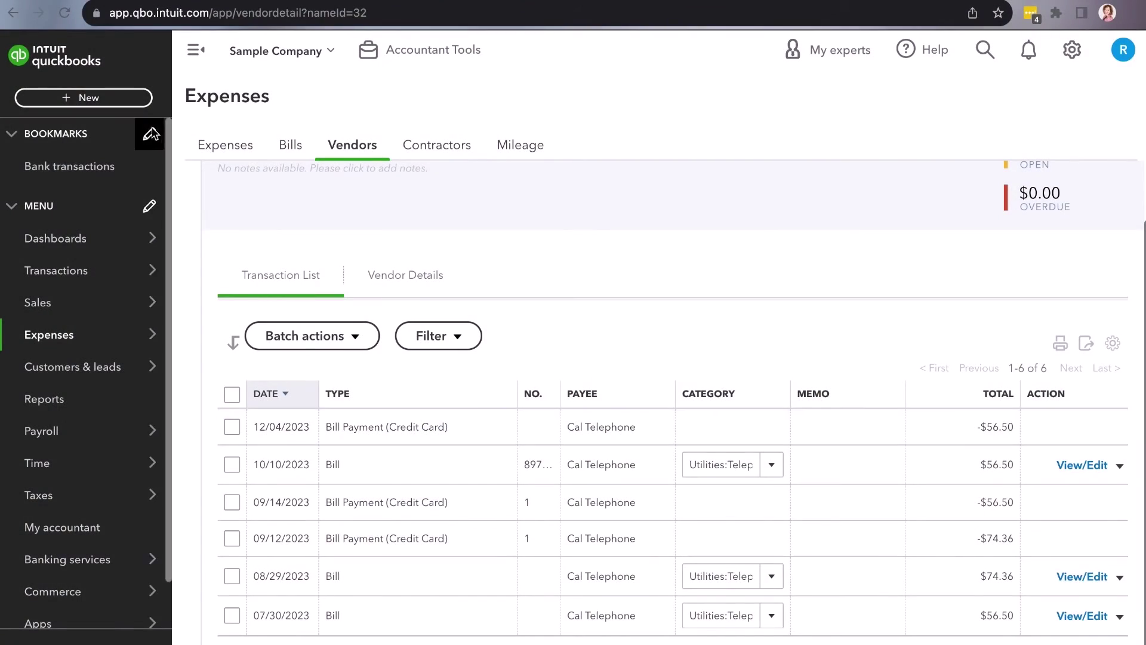
click(138, 102)
click(203, 232)
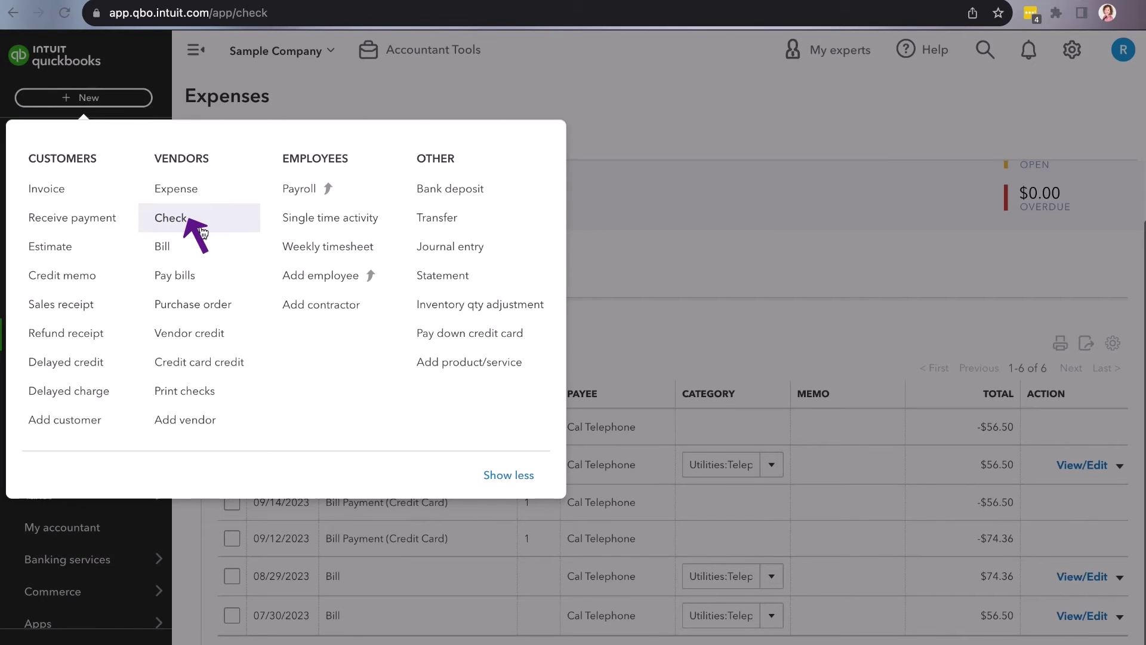
click(1062, 463)
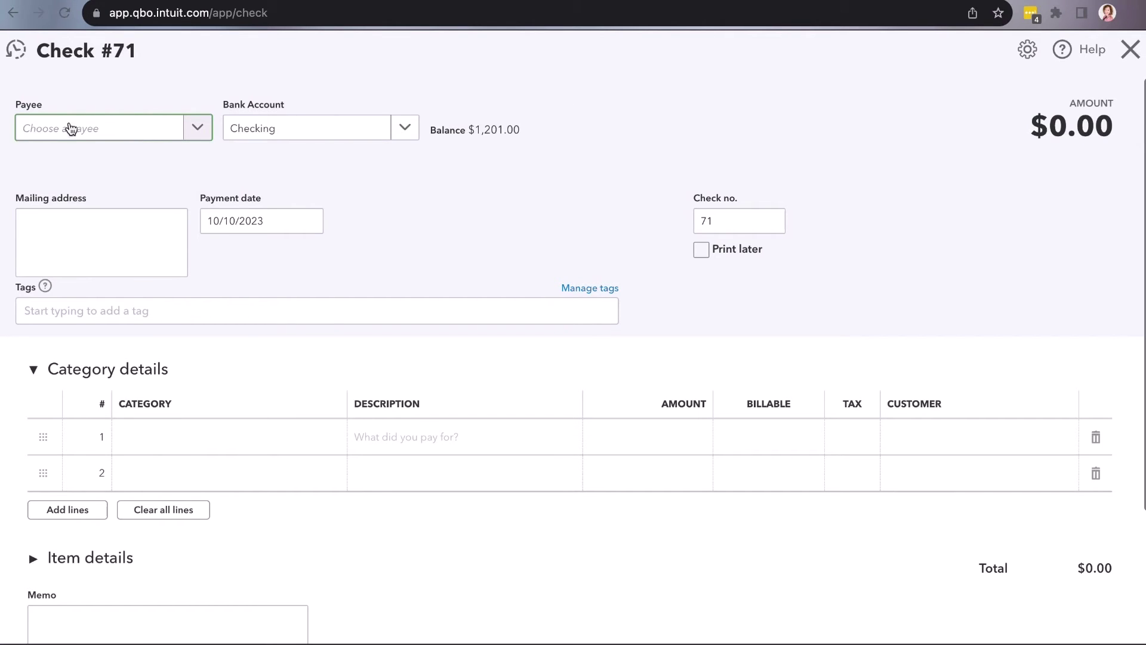
text(cal)
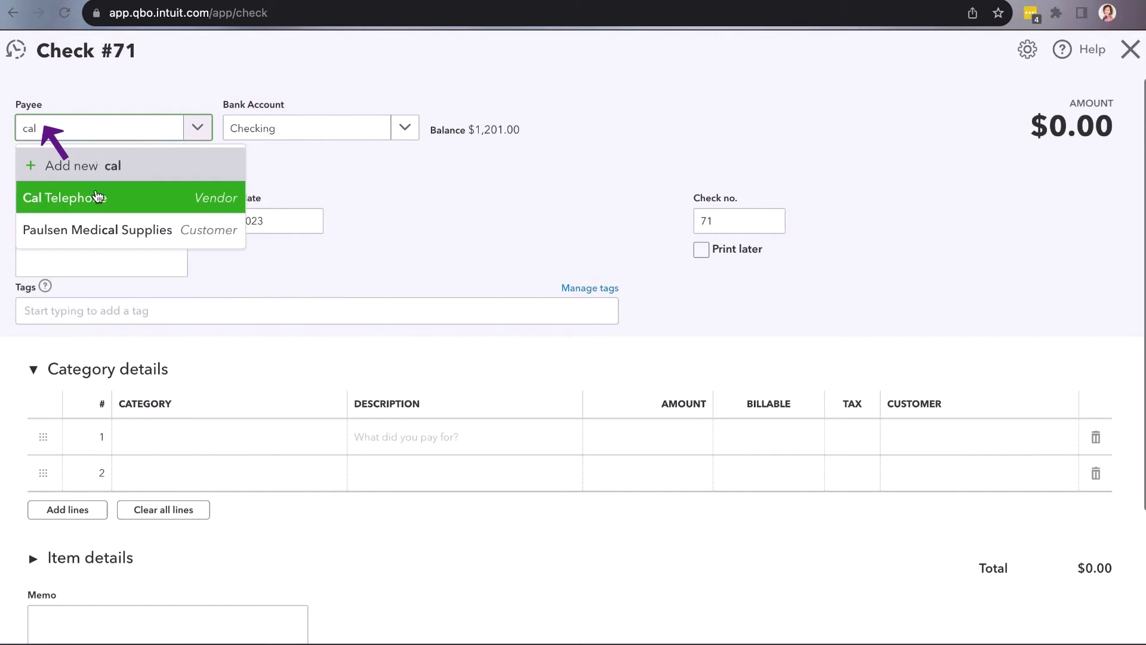
click(95, 201)
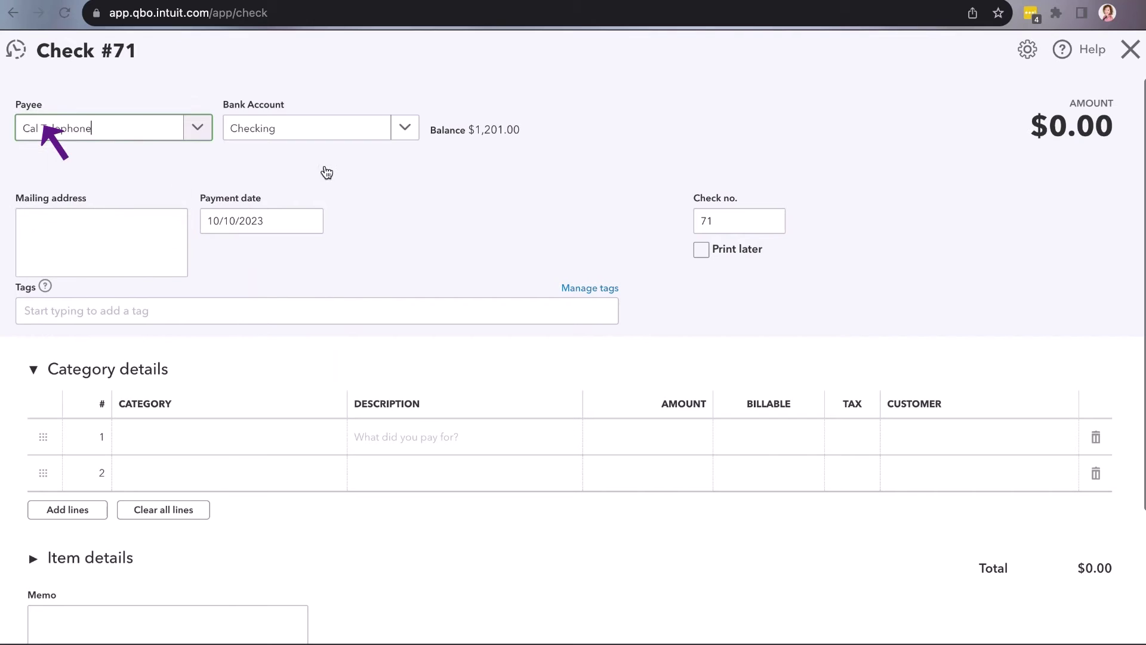
click(292, 439)
click(279, 431)
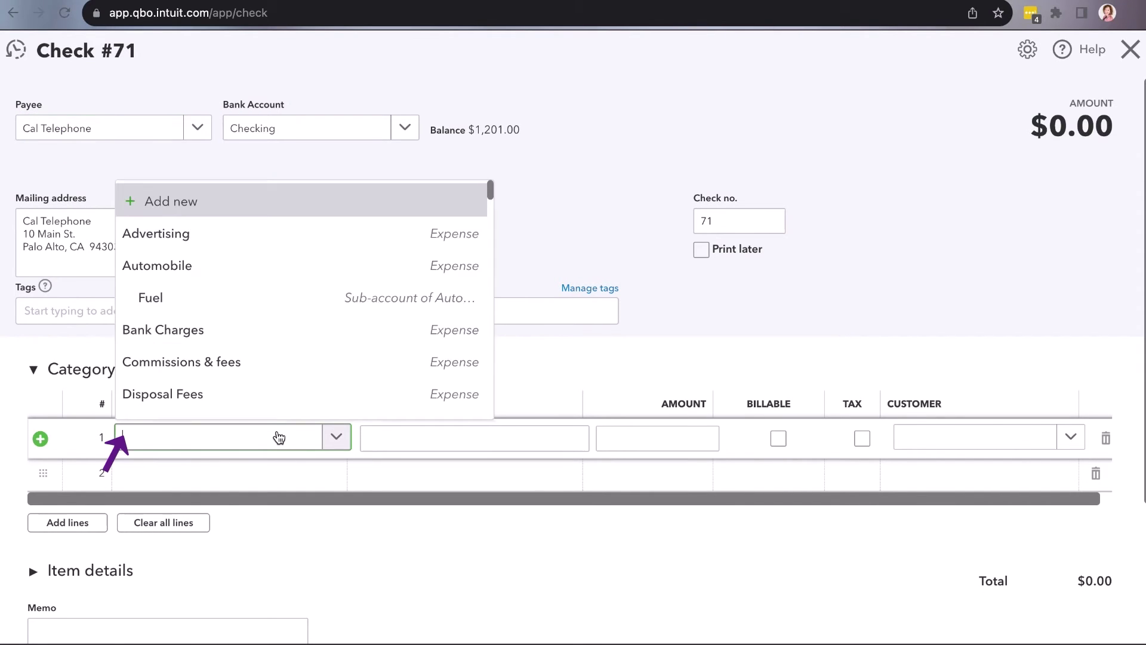
text(tel)
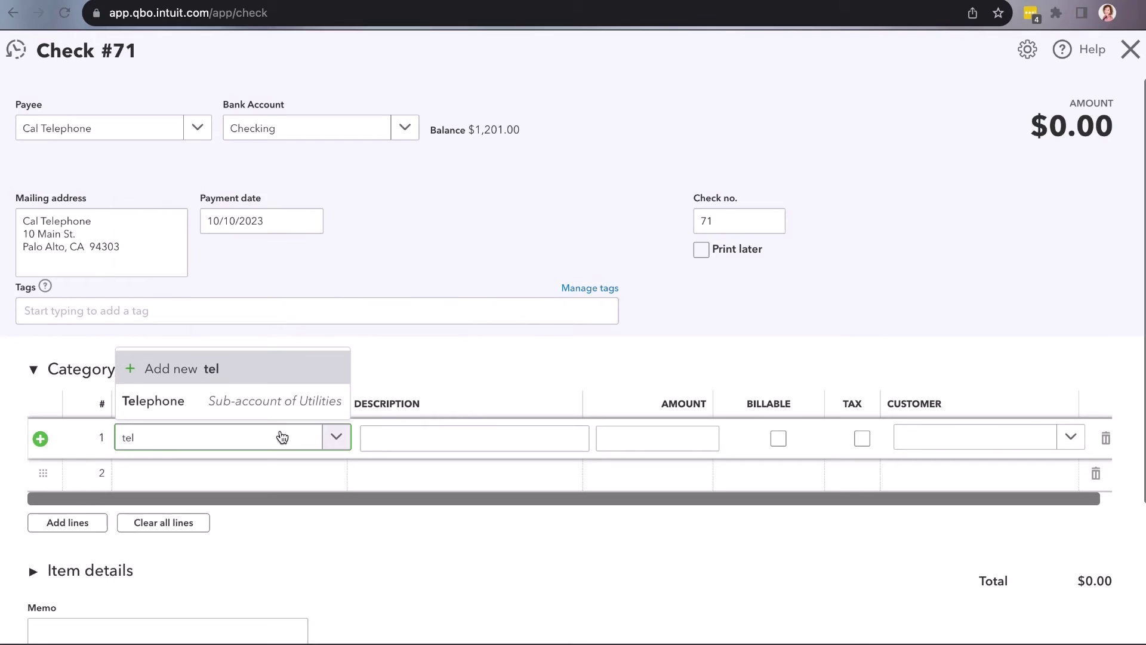
click(266, 400)
click(651, 447)
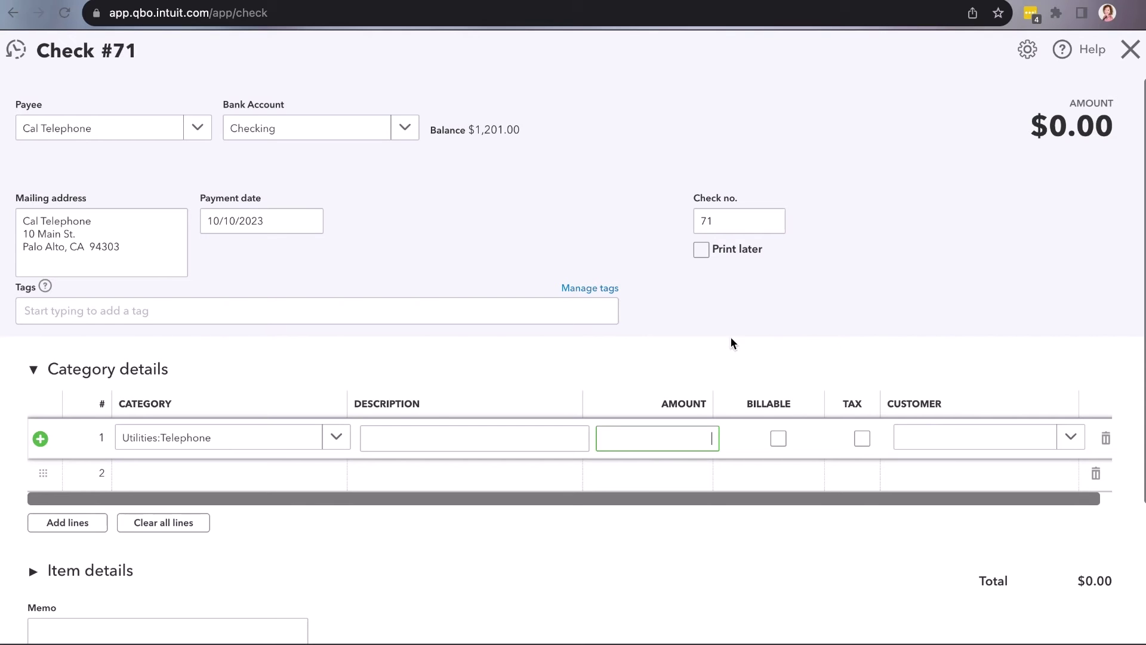
click(1131, 50)
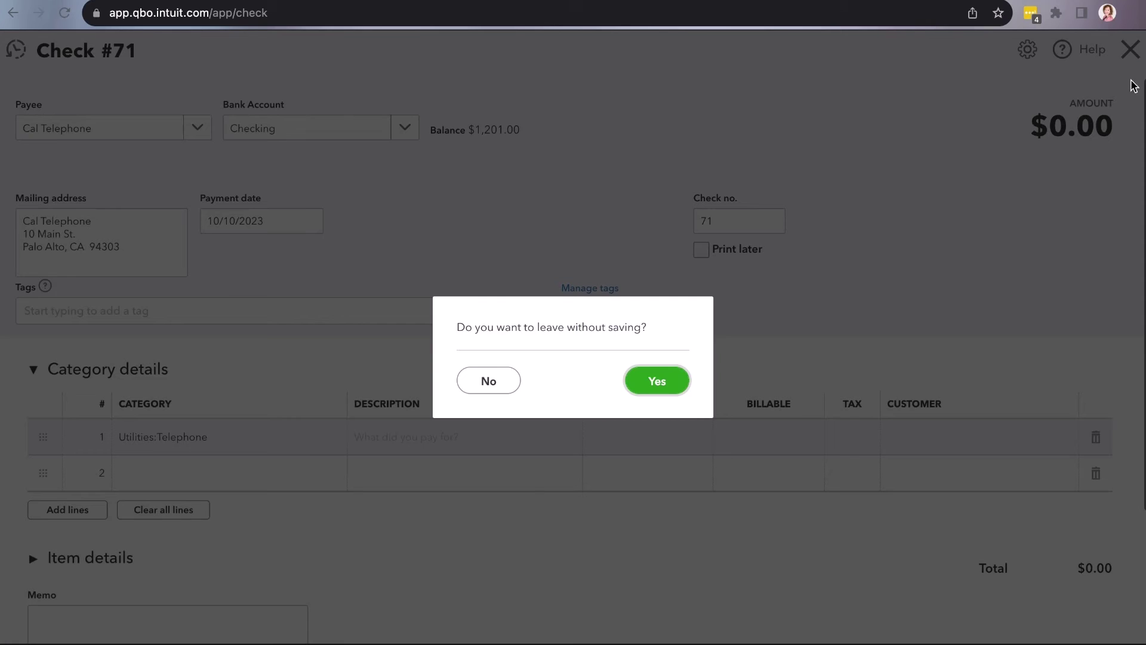
click(657, 380)
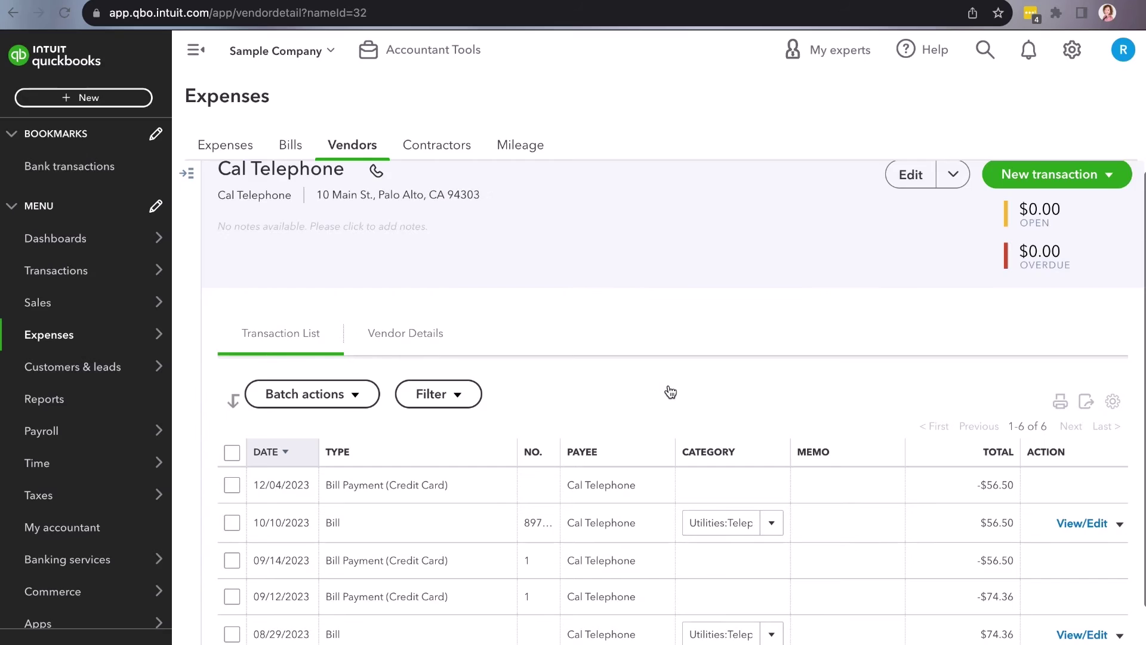
scroll(743, 519, down, 3)
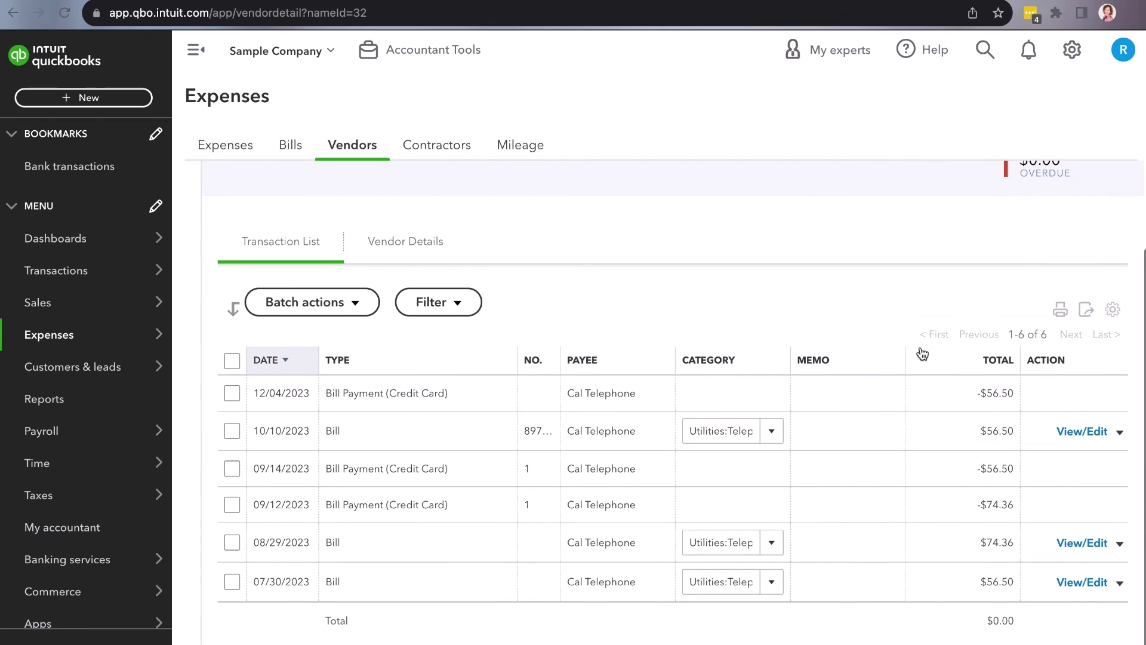
scroll(832, 353, up, 2)
scroll(862, 378, up, 1)
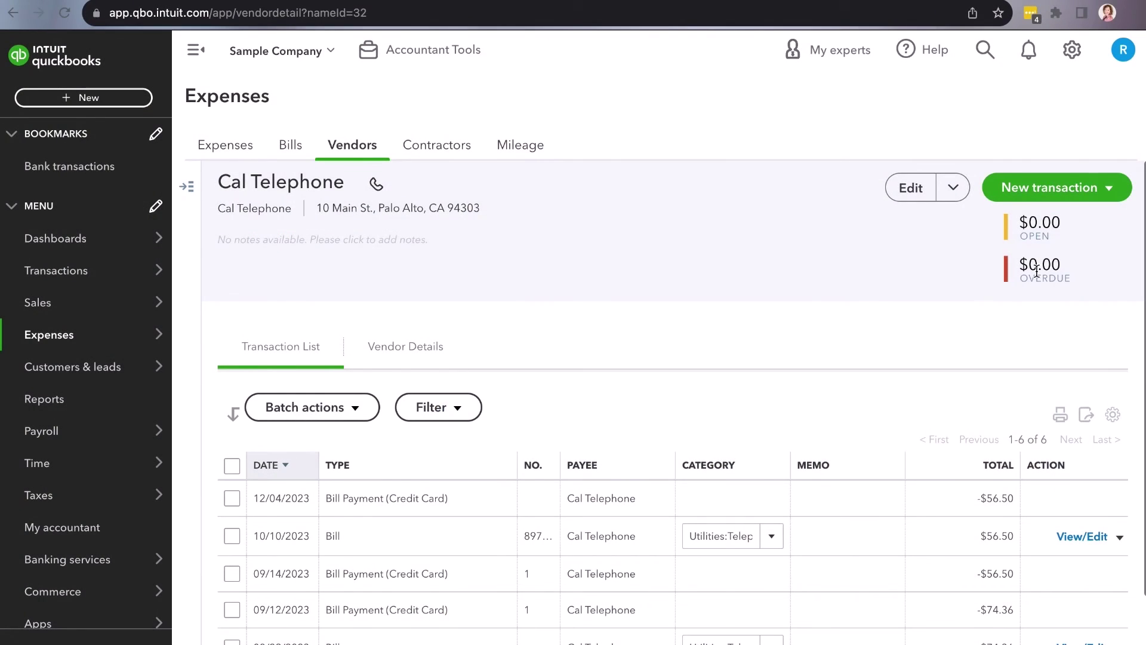
Step: Go to the bank transactions page and dismiss the bank connection welcome message
click(101, 278)
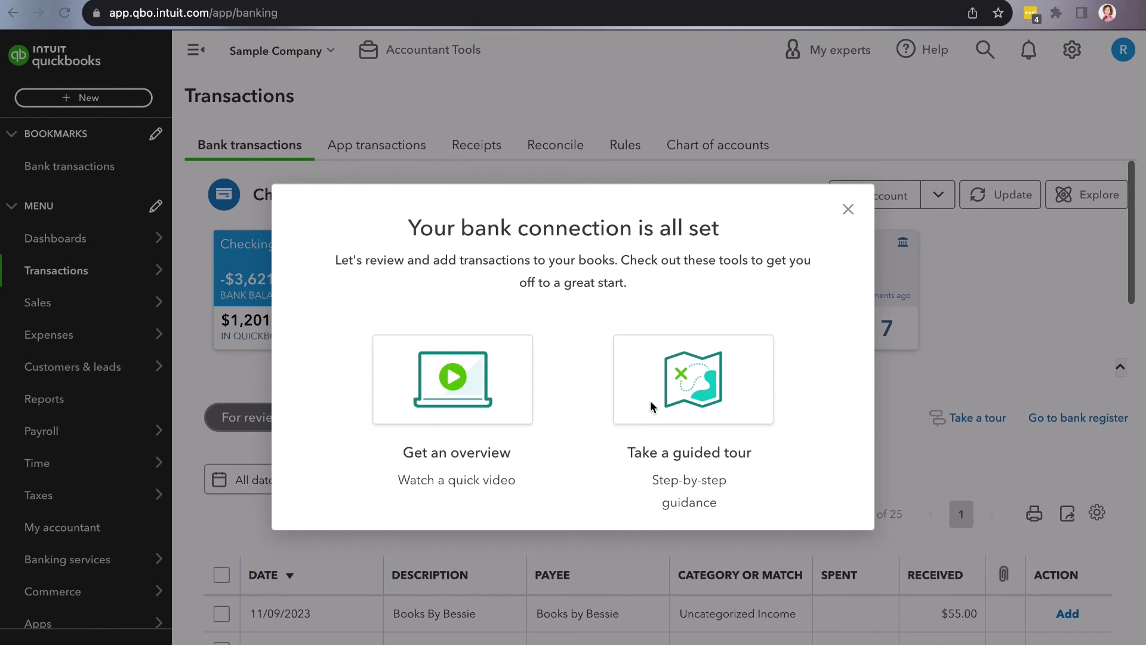
click(848, 210)
scroll(700, 524, down, 5)
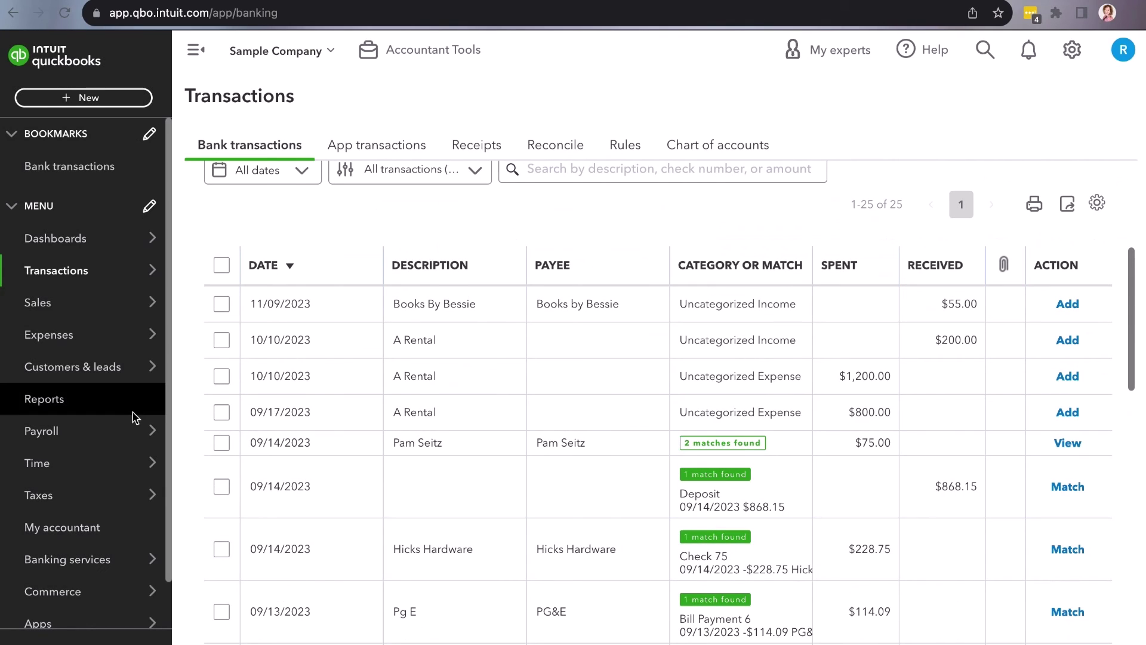
Step: Open Expenses > Vendors and check that Cal Telephone shows a $0.00 open balance
mouse_move(92, 316)
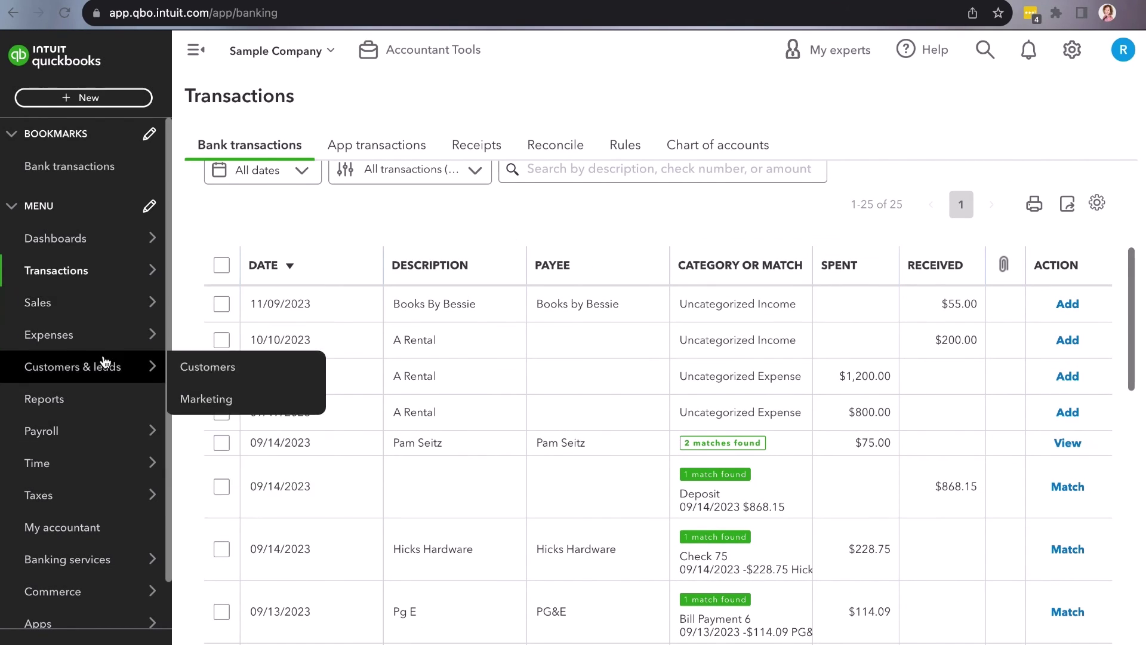
mouse_move(103, 341)
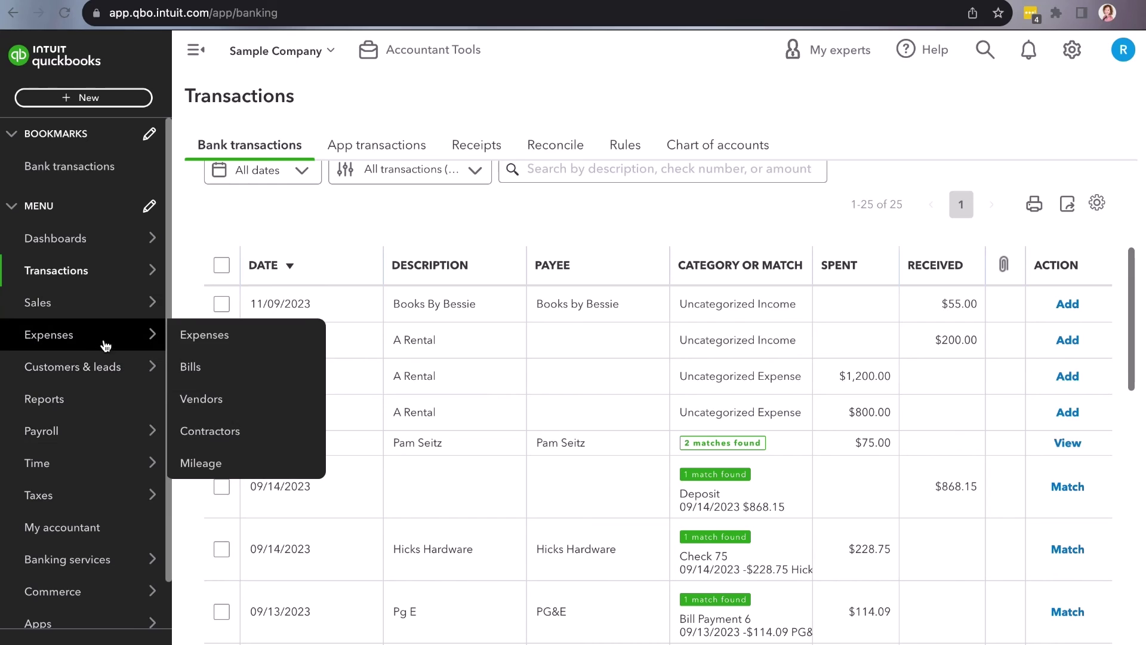
click(208, 406)
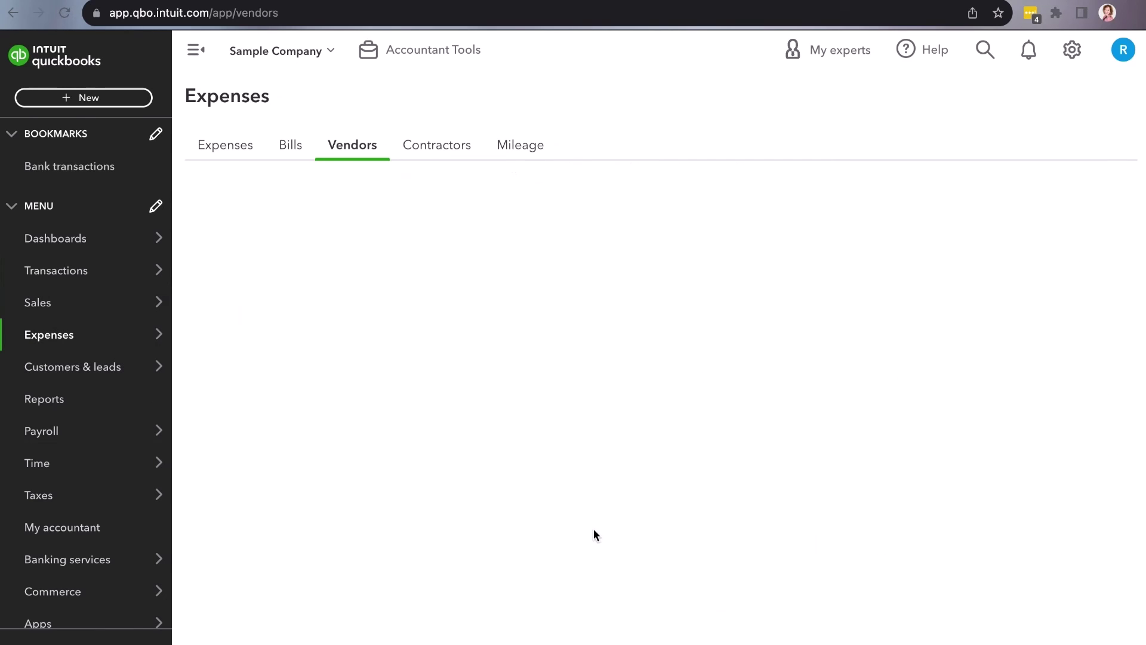
scroll(729, 567, down, 5)
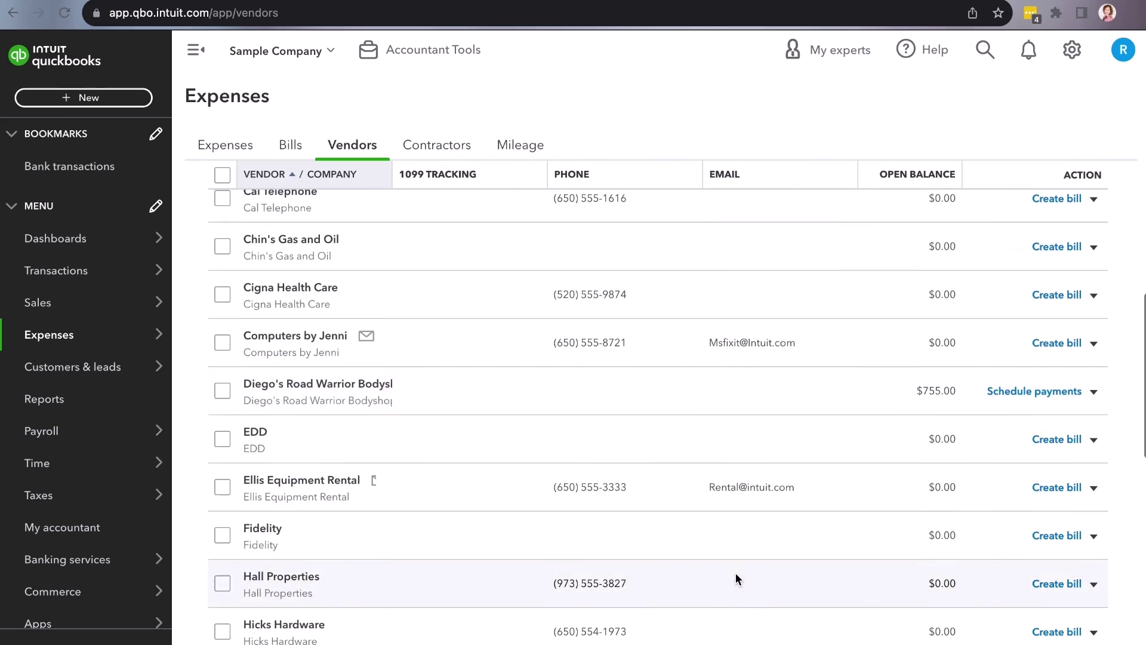
scroll(776, 478, down, 5)
scroll(836, 448, up, 10)
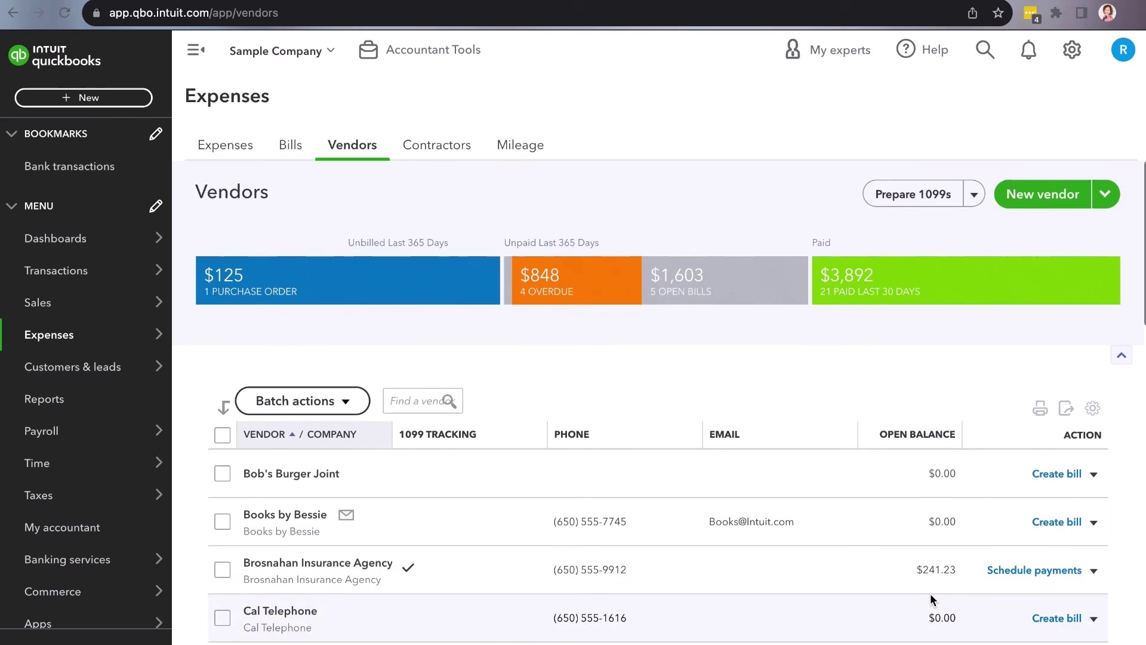
scroll(931, 599, down, 2)
scroll(919, 553, down, 6)
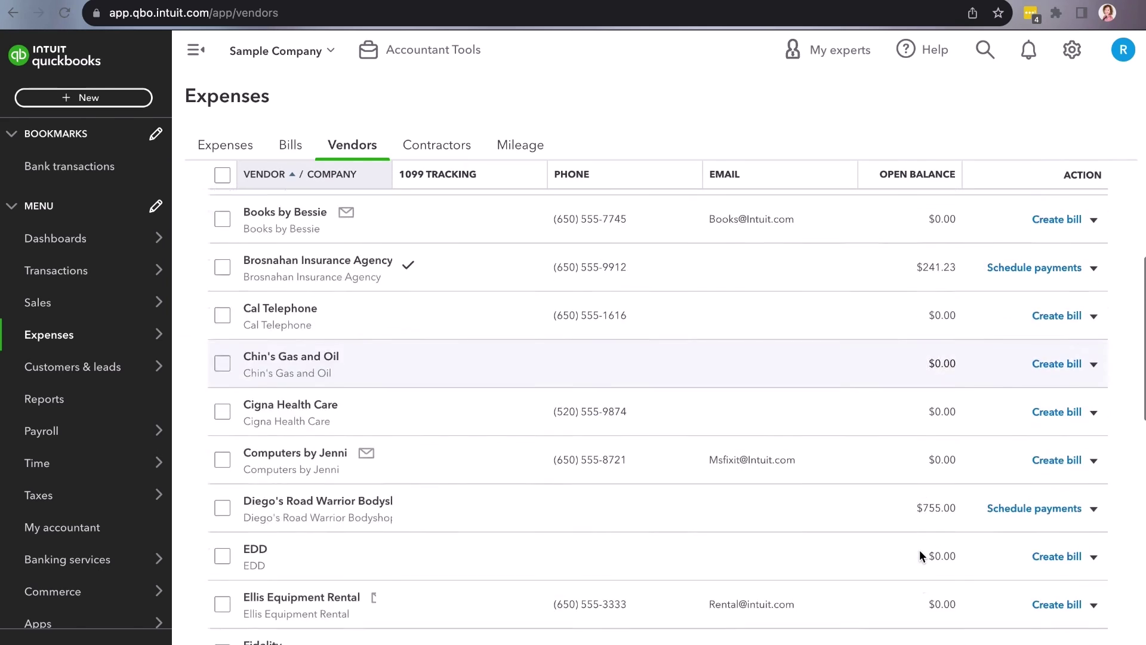